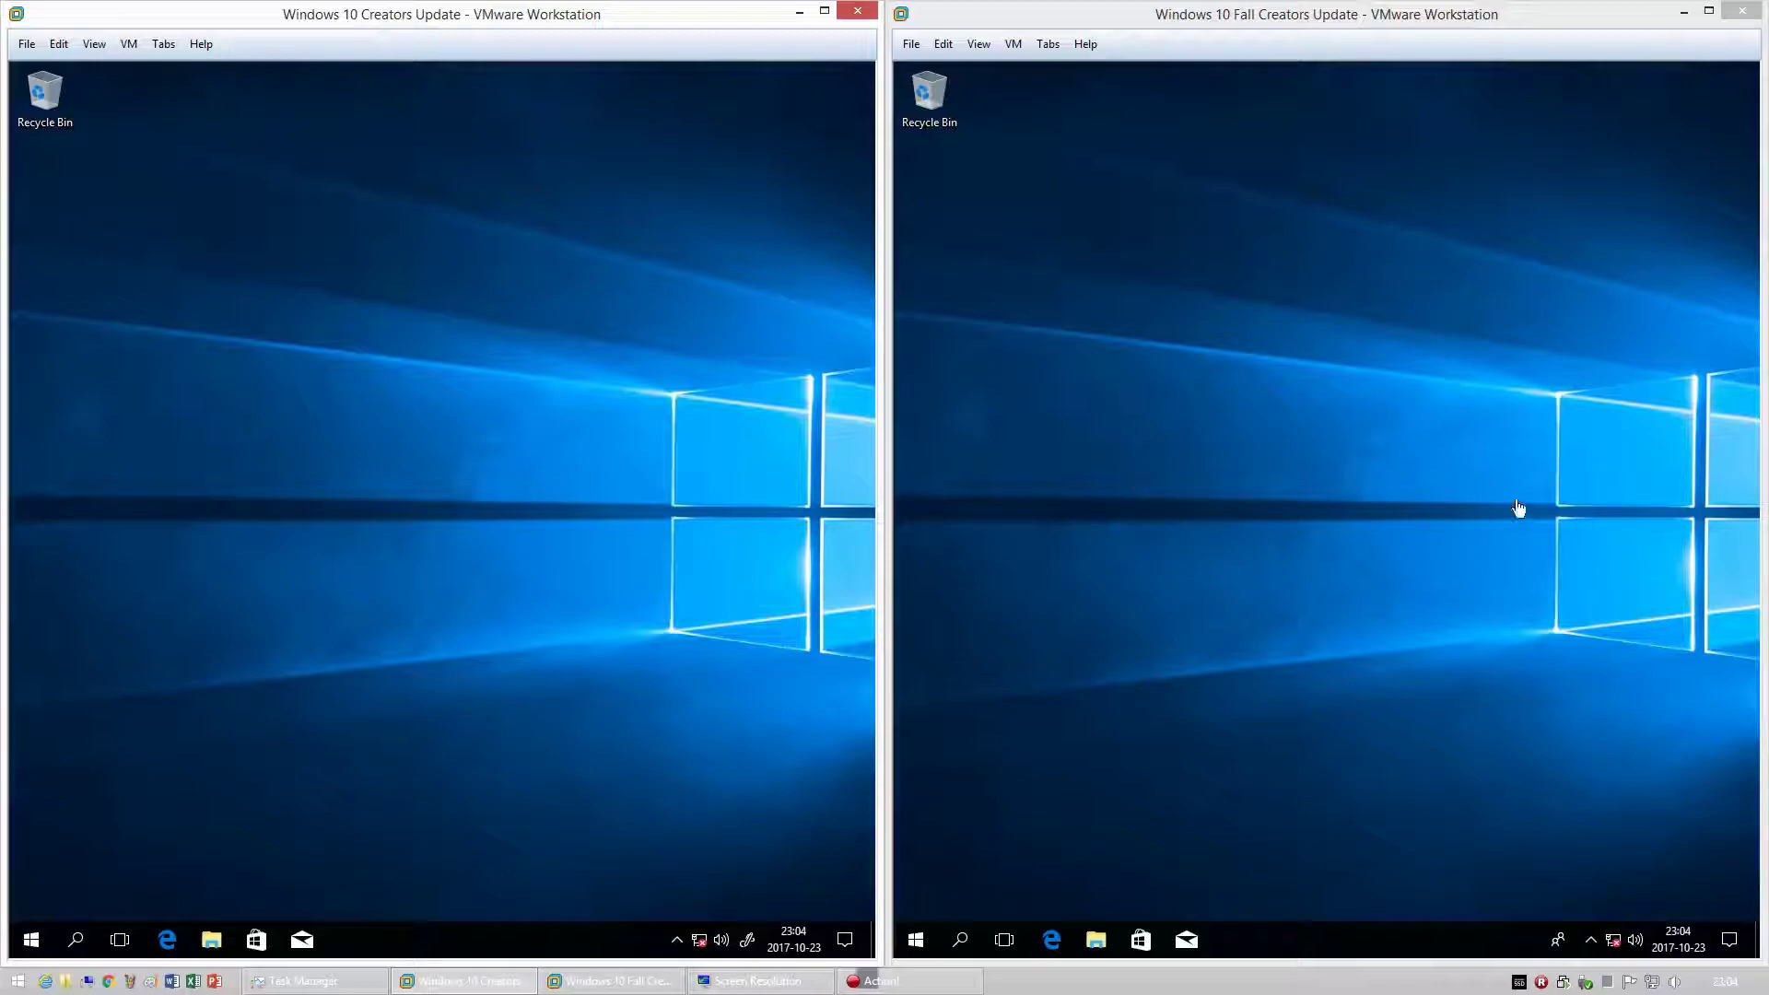
- Switch focus between both VMs, ending on Fall Creators Update, and open its People panel
{"action": "left_click", "coordinate": [1126, 328]}
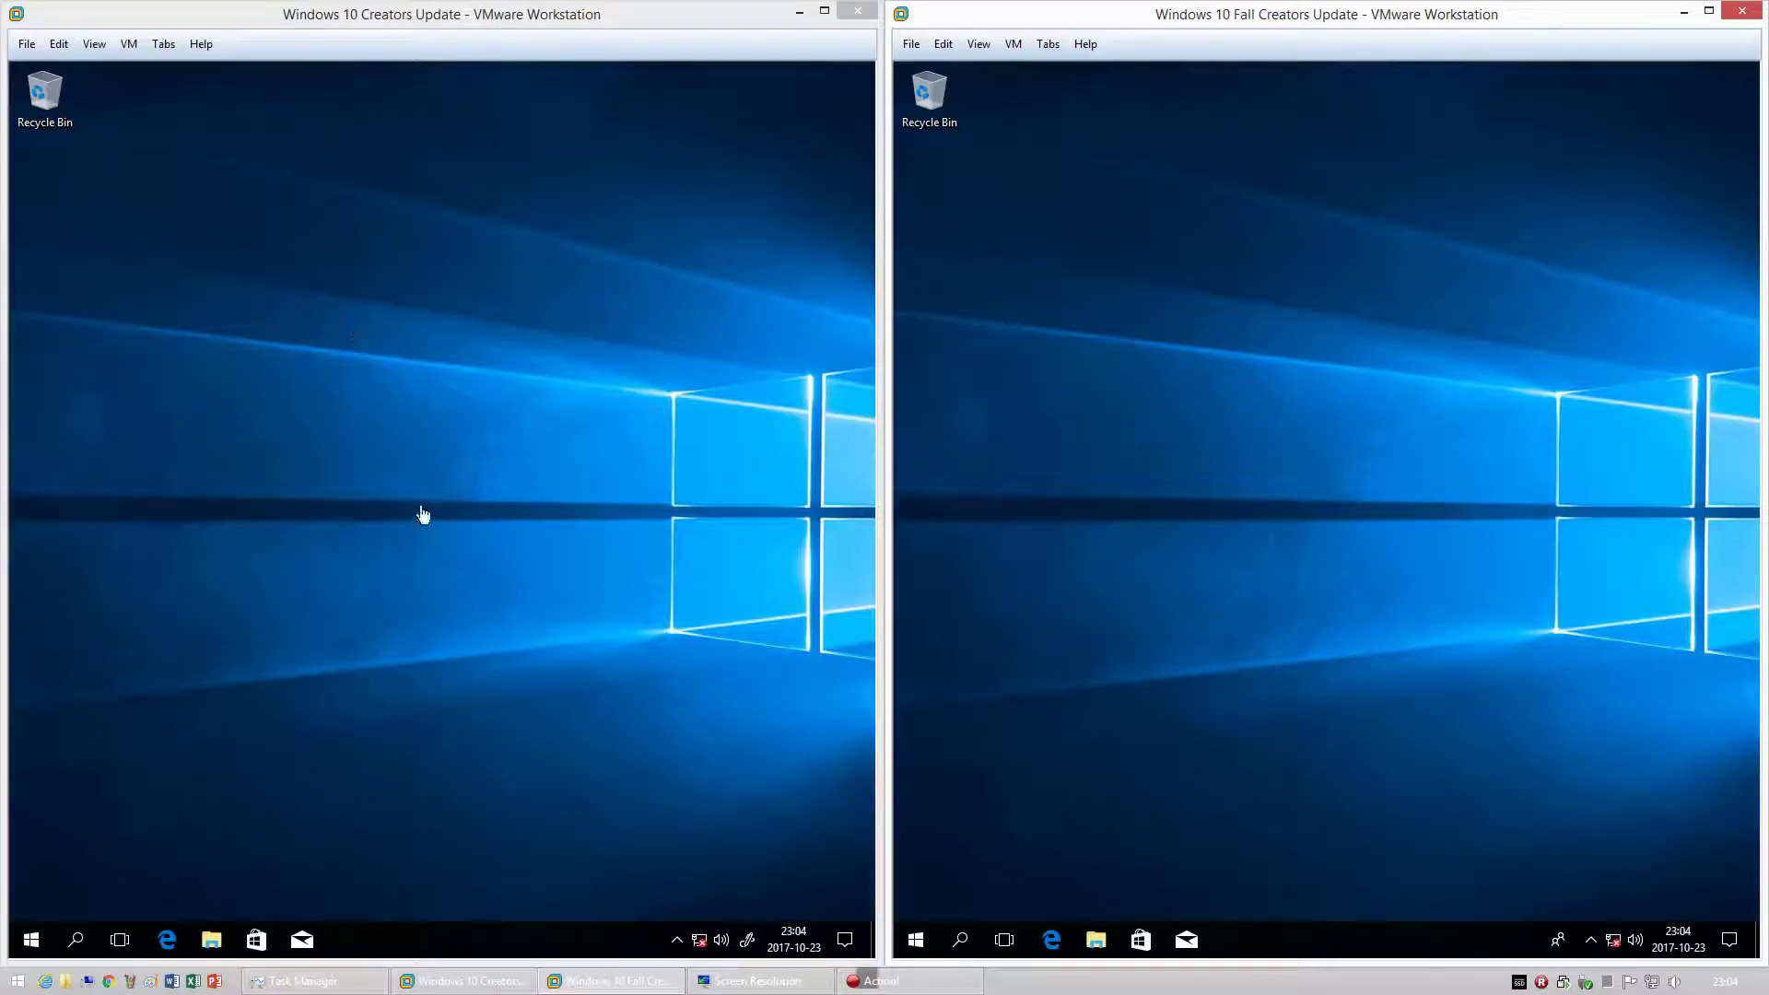
{"action": "left_click", "coordinate": [395, 392]}
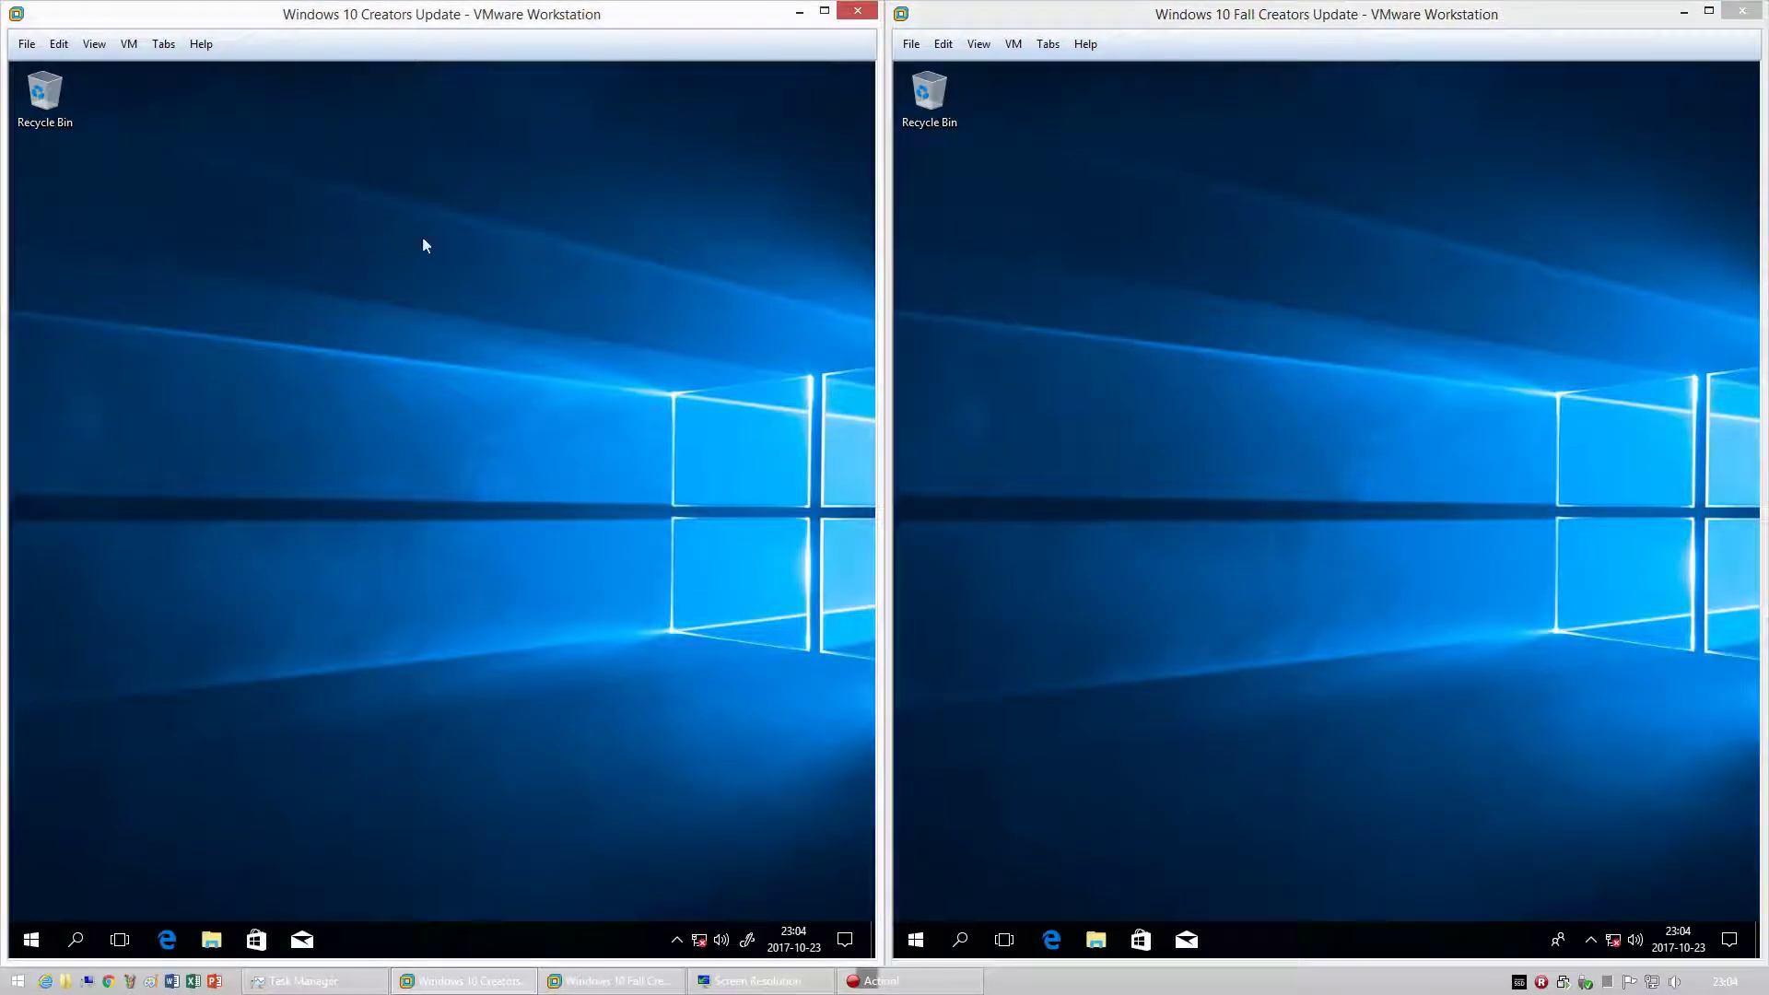
{"action": "left_click", "coordinate": [1301, 472]}
{"action": "left_click", "coordinate": [1559, 941]}
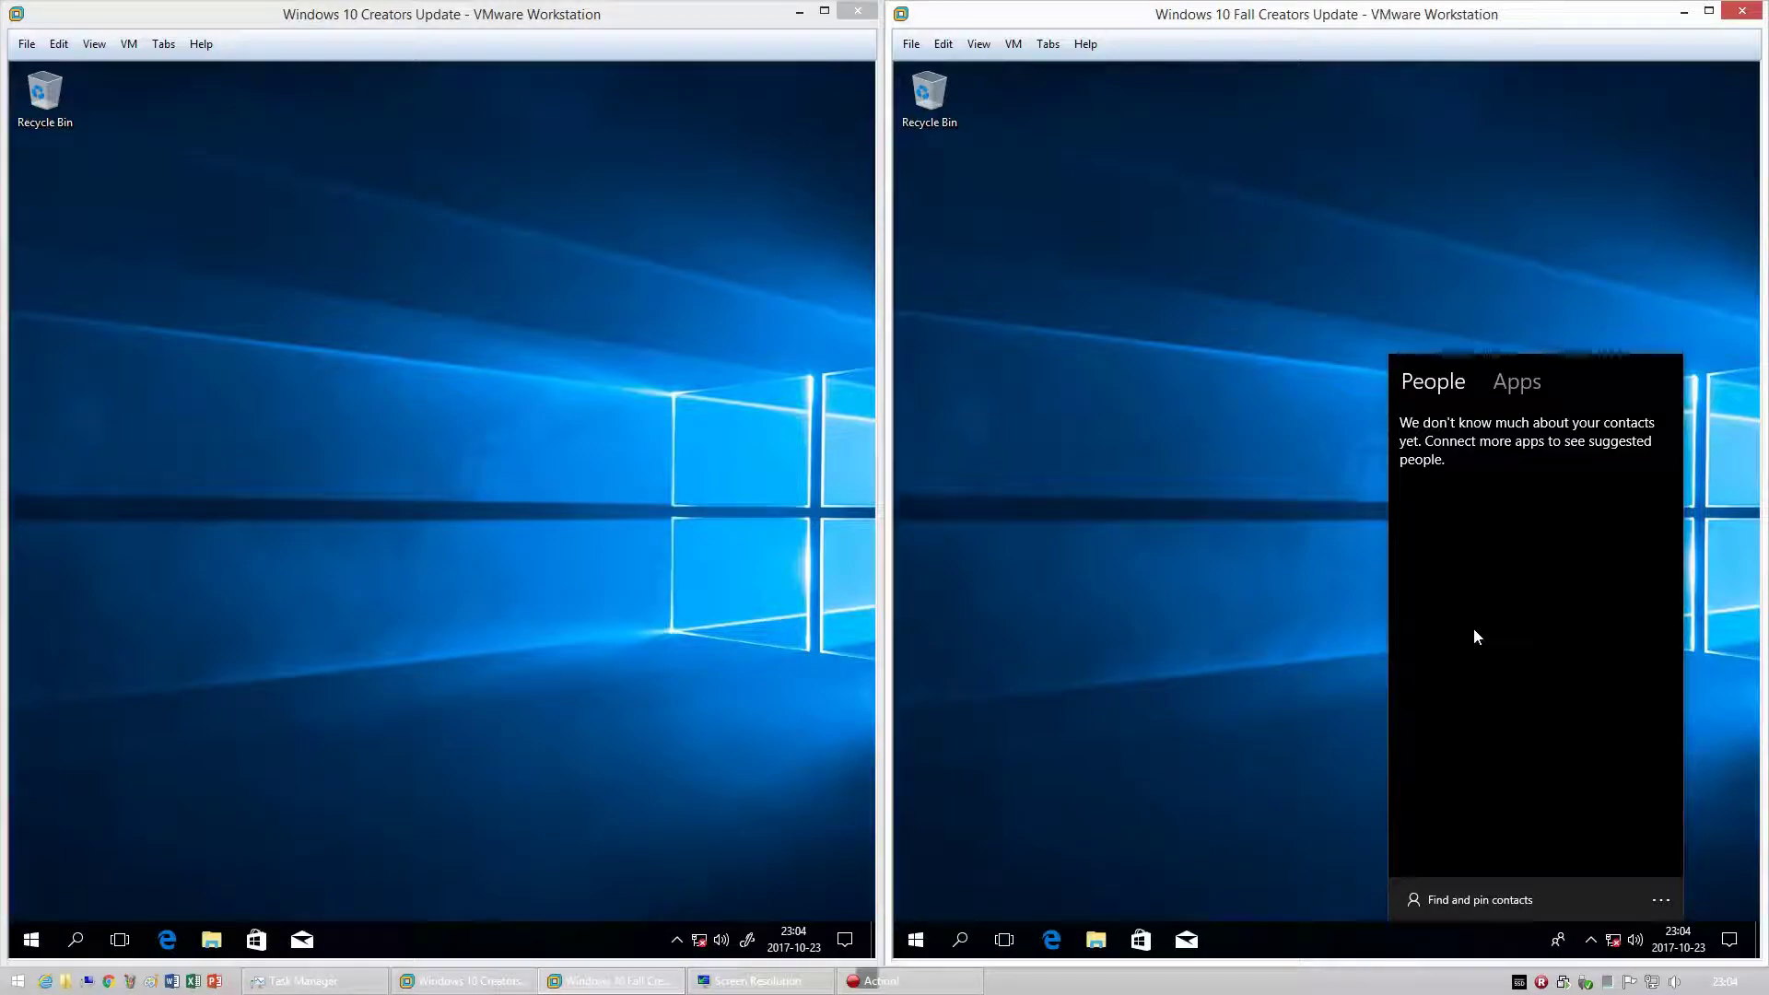
- Check the People panel's Apps tab for connected apps, then close the panel
{"action": "left_click", "coordinate": [1507, 387]}
{"action": "left_click", "coordinate": [1186, 781]}
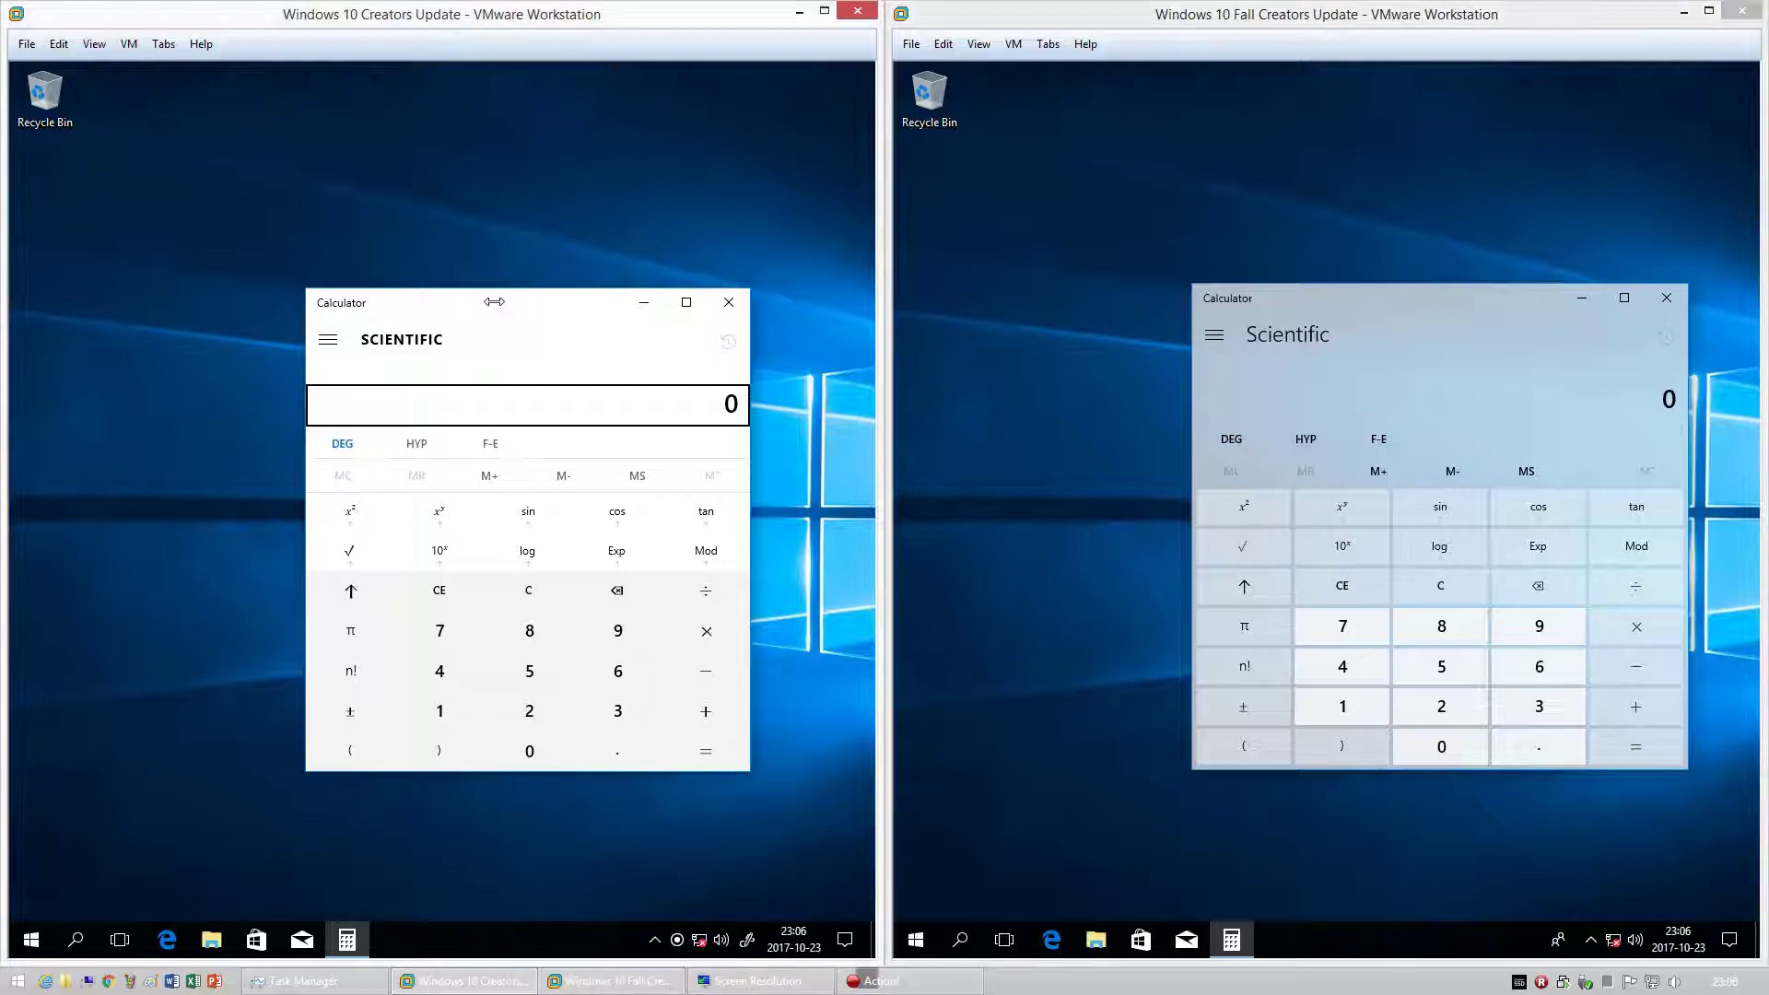
- Arrange the older and newer Calculator windows side by side on their desktops
{"action": "mouse_move", "coordinate": [479, 311]}
{"action": "left_mouse_down"}
{"action": "mouse_move", "coordinate": [521, 356]}
{"action": "mouse_move", "coordinate": [513, 304]}
{"action": "left_mouse_up"}
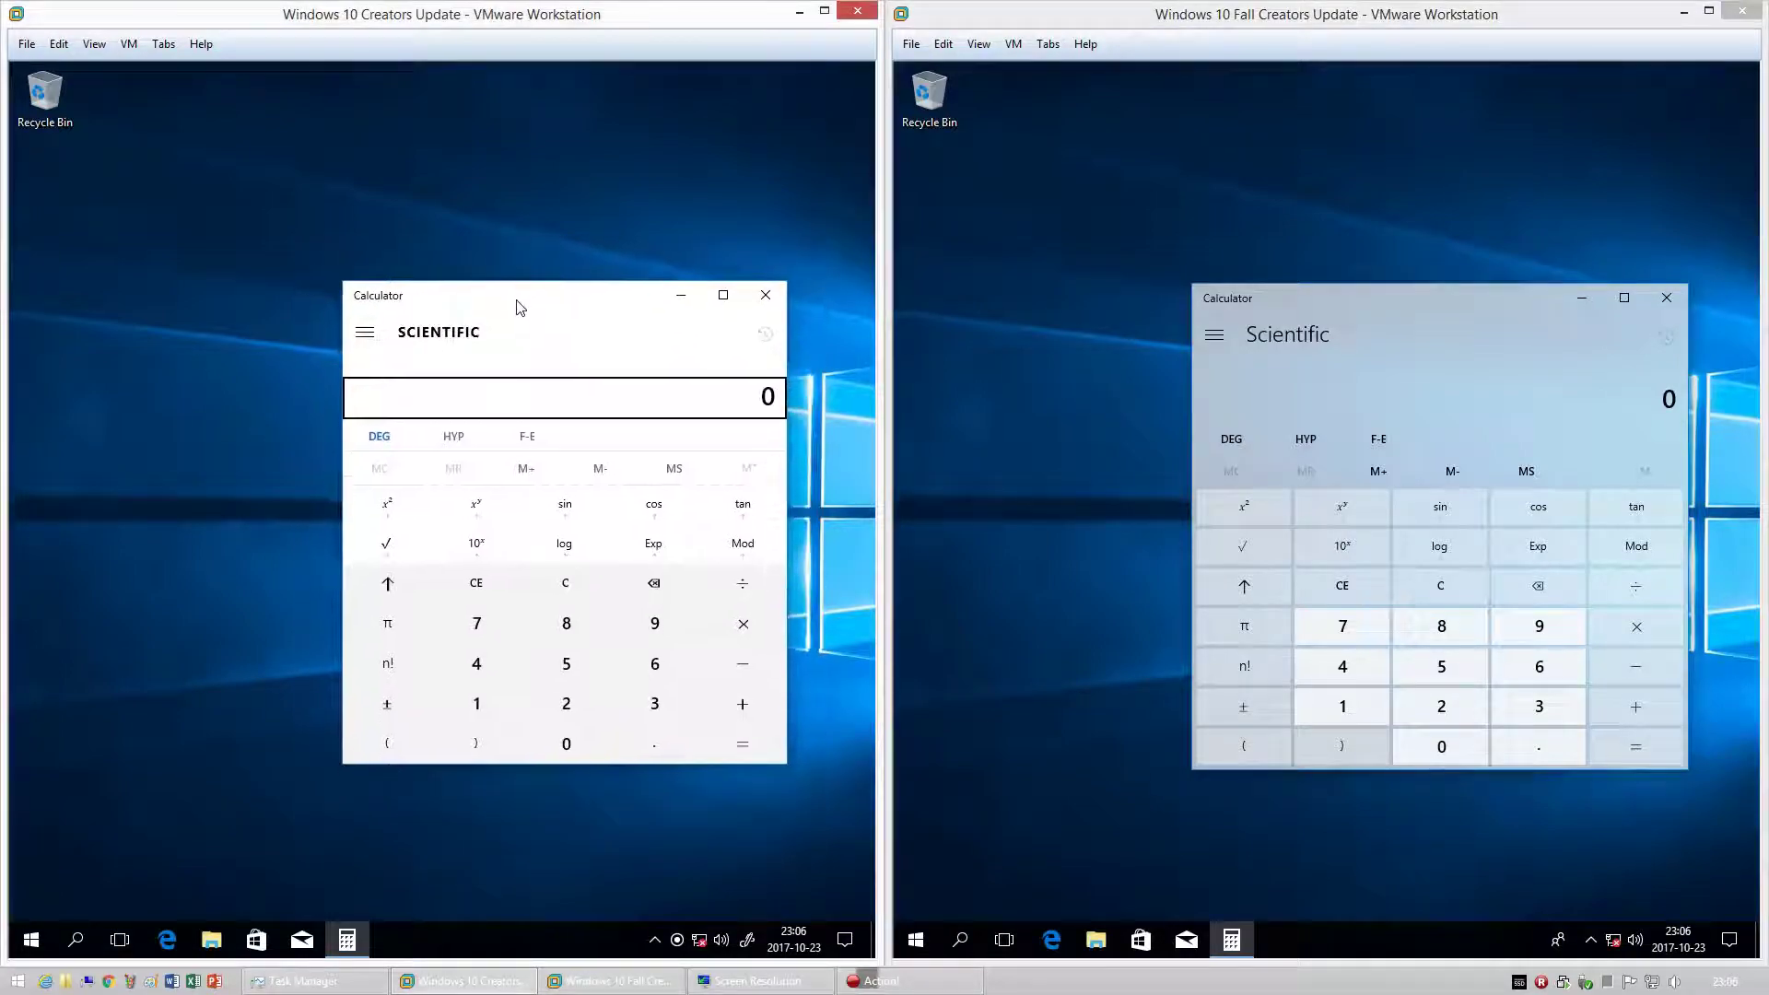
{"action": "mouse_move", "coordinate": [1337, 304]}
{"action": "left_mouse_down"}
{"action": "mouse_move", "coordinate": [1390, 360]}
{"action": "mouse_move", "coordinate": [1264, 251]}
{"action": "mouse_move", "coordinate": [952, 65]}
{"action": "mouse_move", "coordinate": [1130, 409]}
{"action": "mouse_move", "coordinate": [1334, 297]}
{"action": "mouse_move", "coordinate": [1451, 280]}
{"action": "mouse_move", "coordinate": [1470, 185]}
{"action": "mouse_move", "coordinate": [1513, 134]}
{"action": "mouse_move", "coordinate": [1059, 130]}
{"action": "mouse_move", "coordinate": [1019, 198]}
{"action": "mouse_move", "coordinate": [1539, 169]}
{"action": "mouse_move", "coordinate": [1423, 225]}
{"action": "mouse_move", "coordinate": [1422, 197]}
{"action": "mouse_move", "coordinate": [1314, 295]}
{"action": "left_mouse_up"}
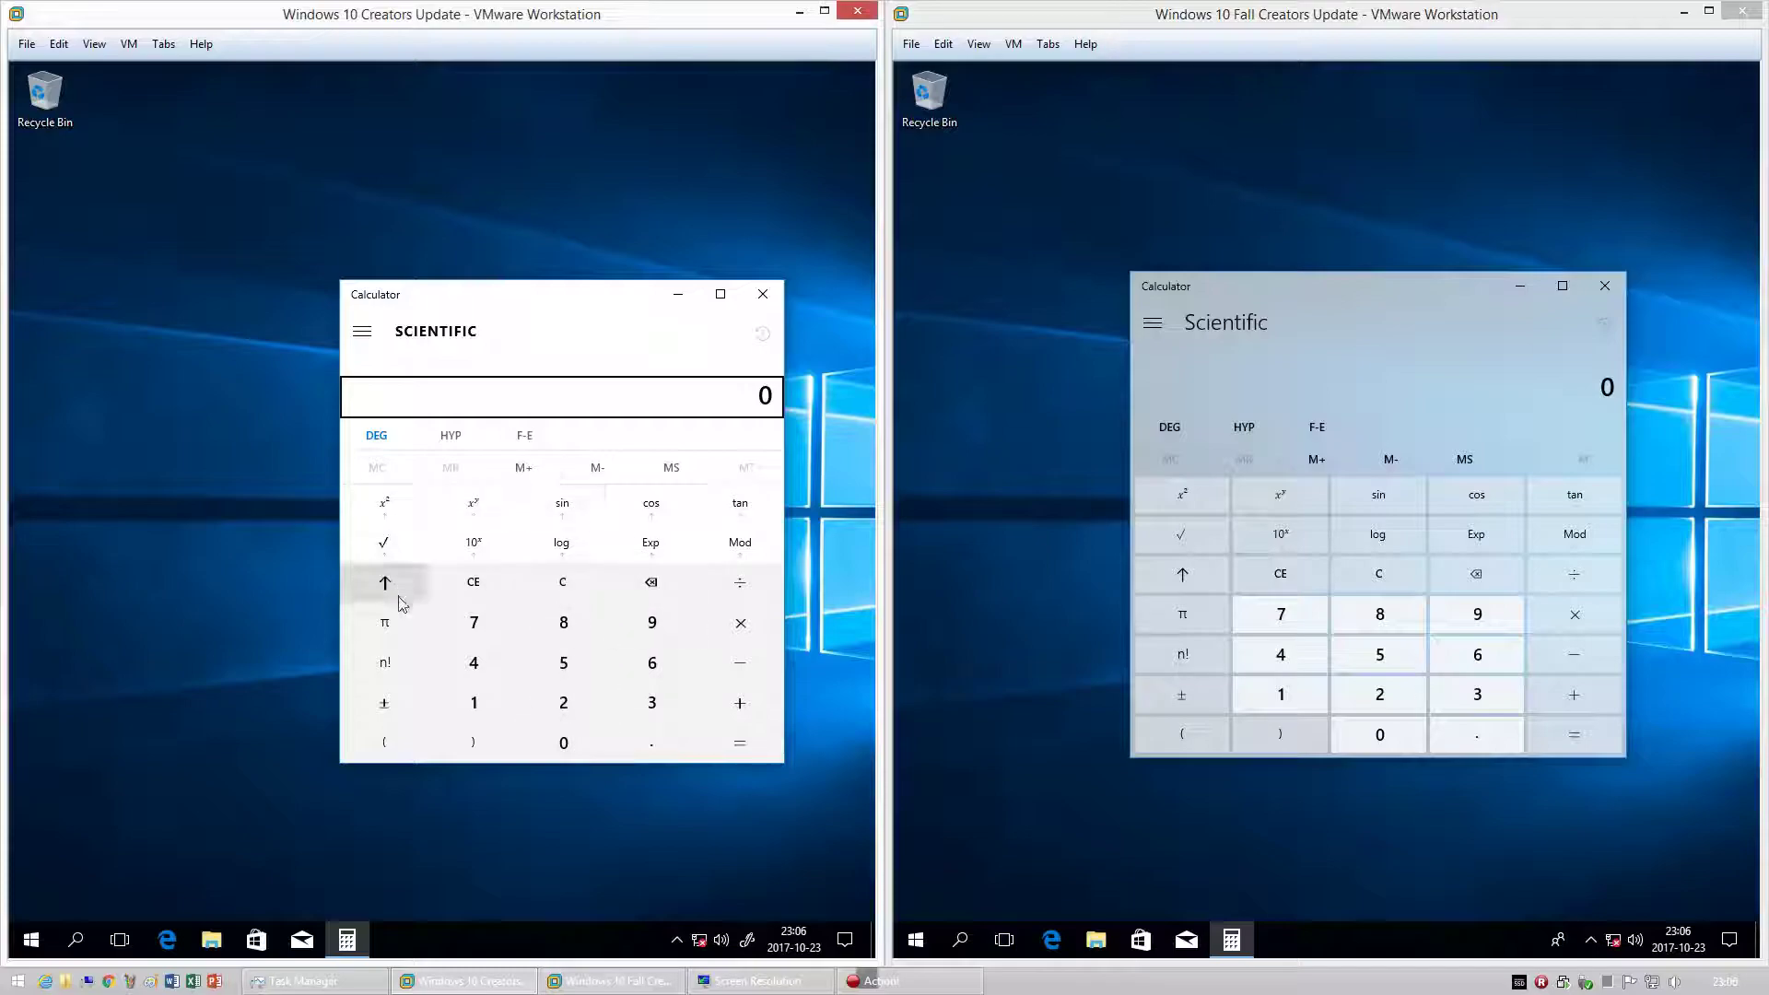
{"action": "left_click", "coordinate": [1244, 274]}
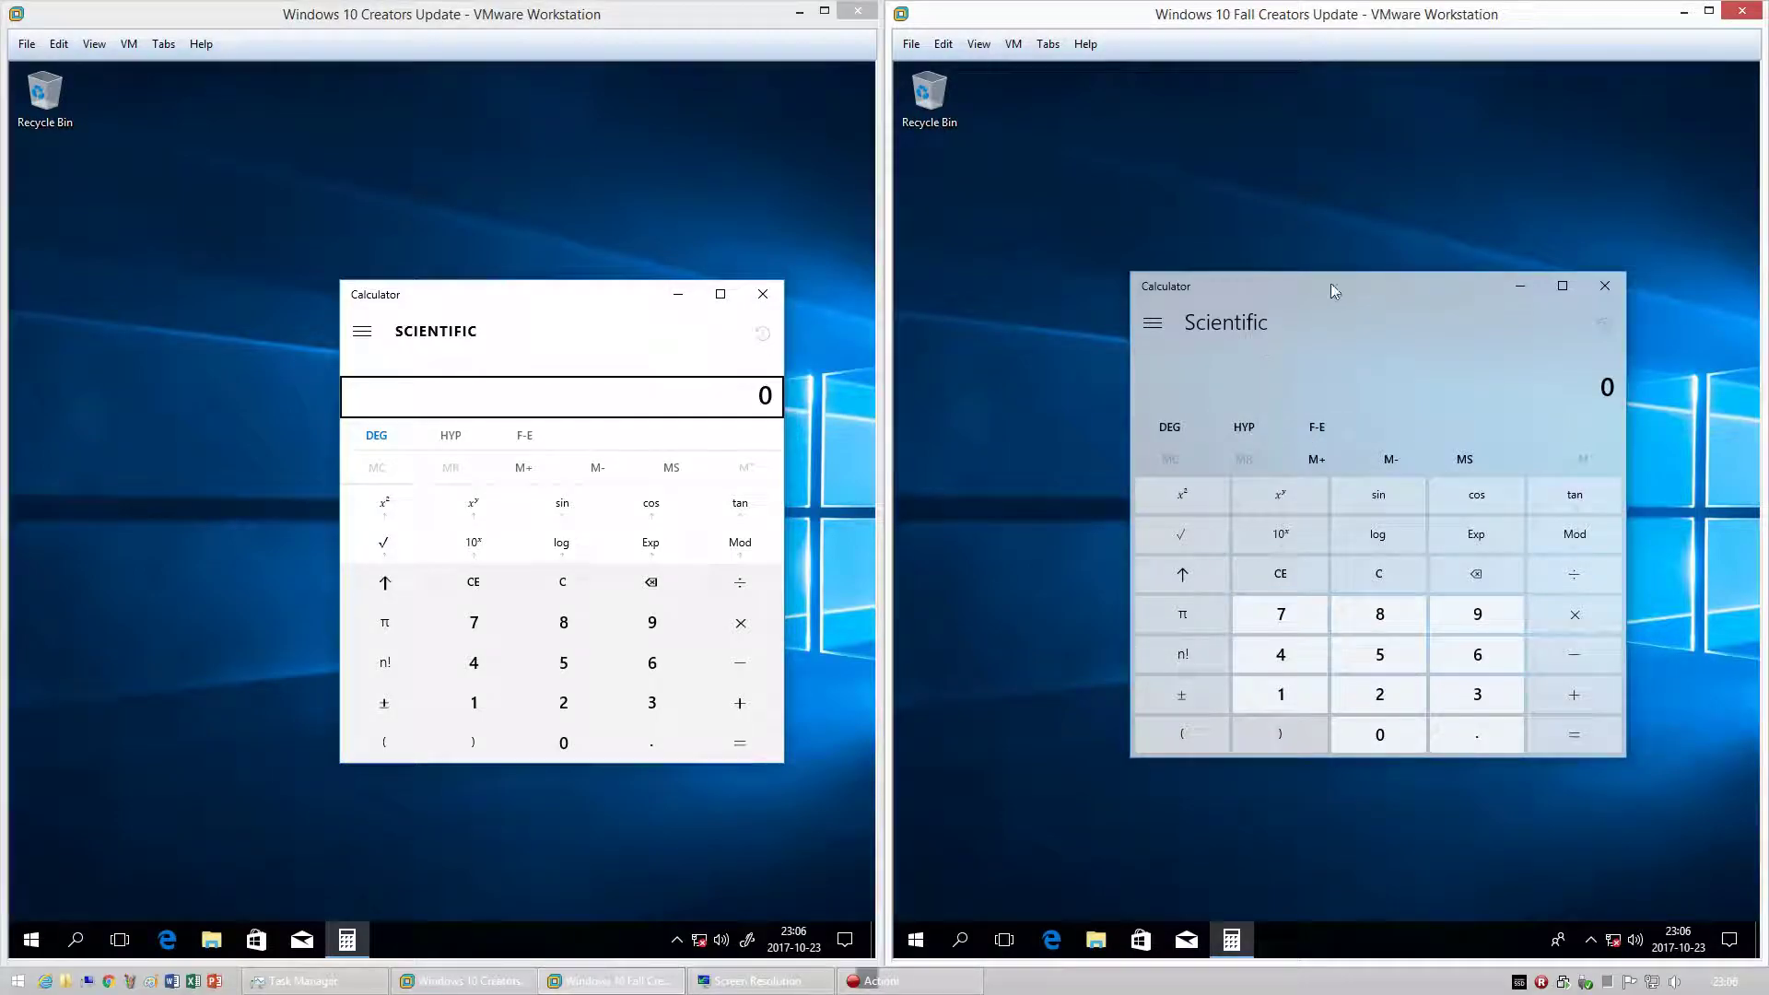
{"action": "left_click_drag", "start_coordinate": [1332, 290], "coordinate": [1372, 260]}
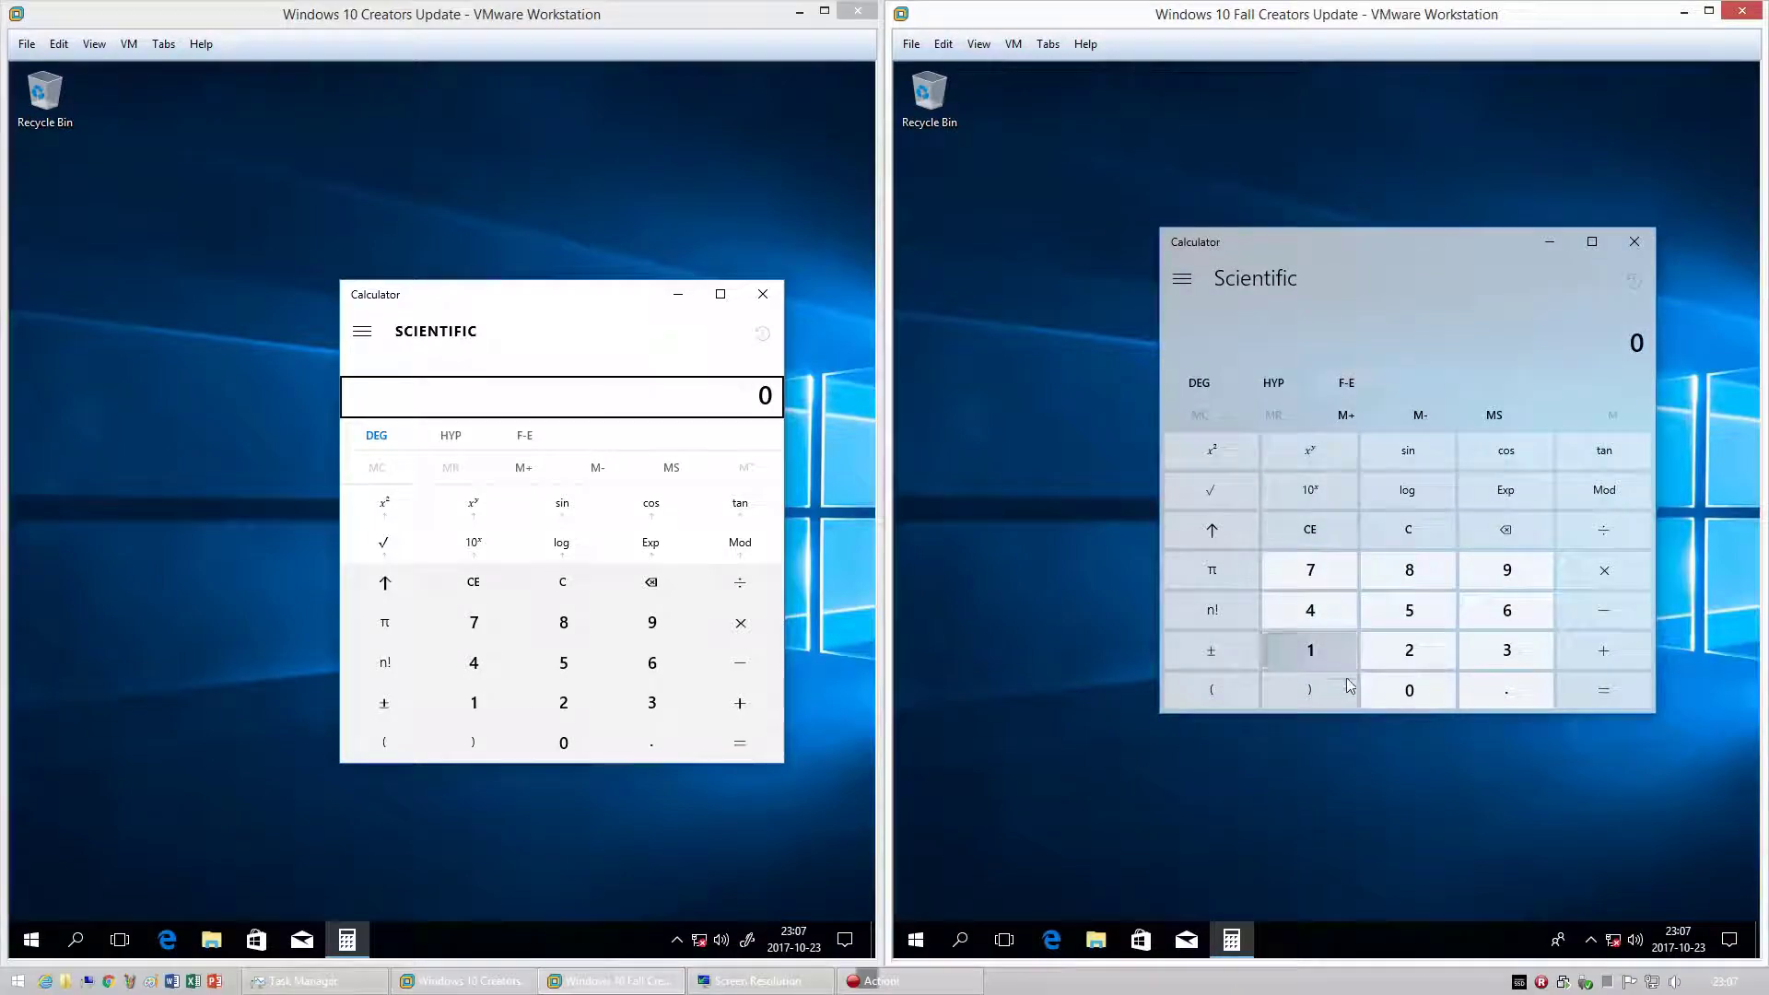
{"action": "left_click", "coordinate": [1369, 802]}
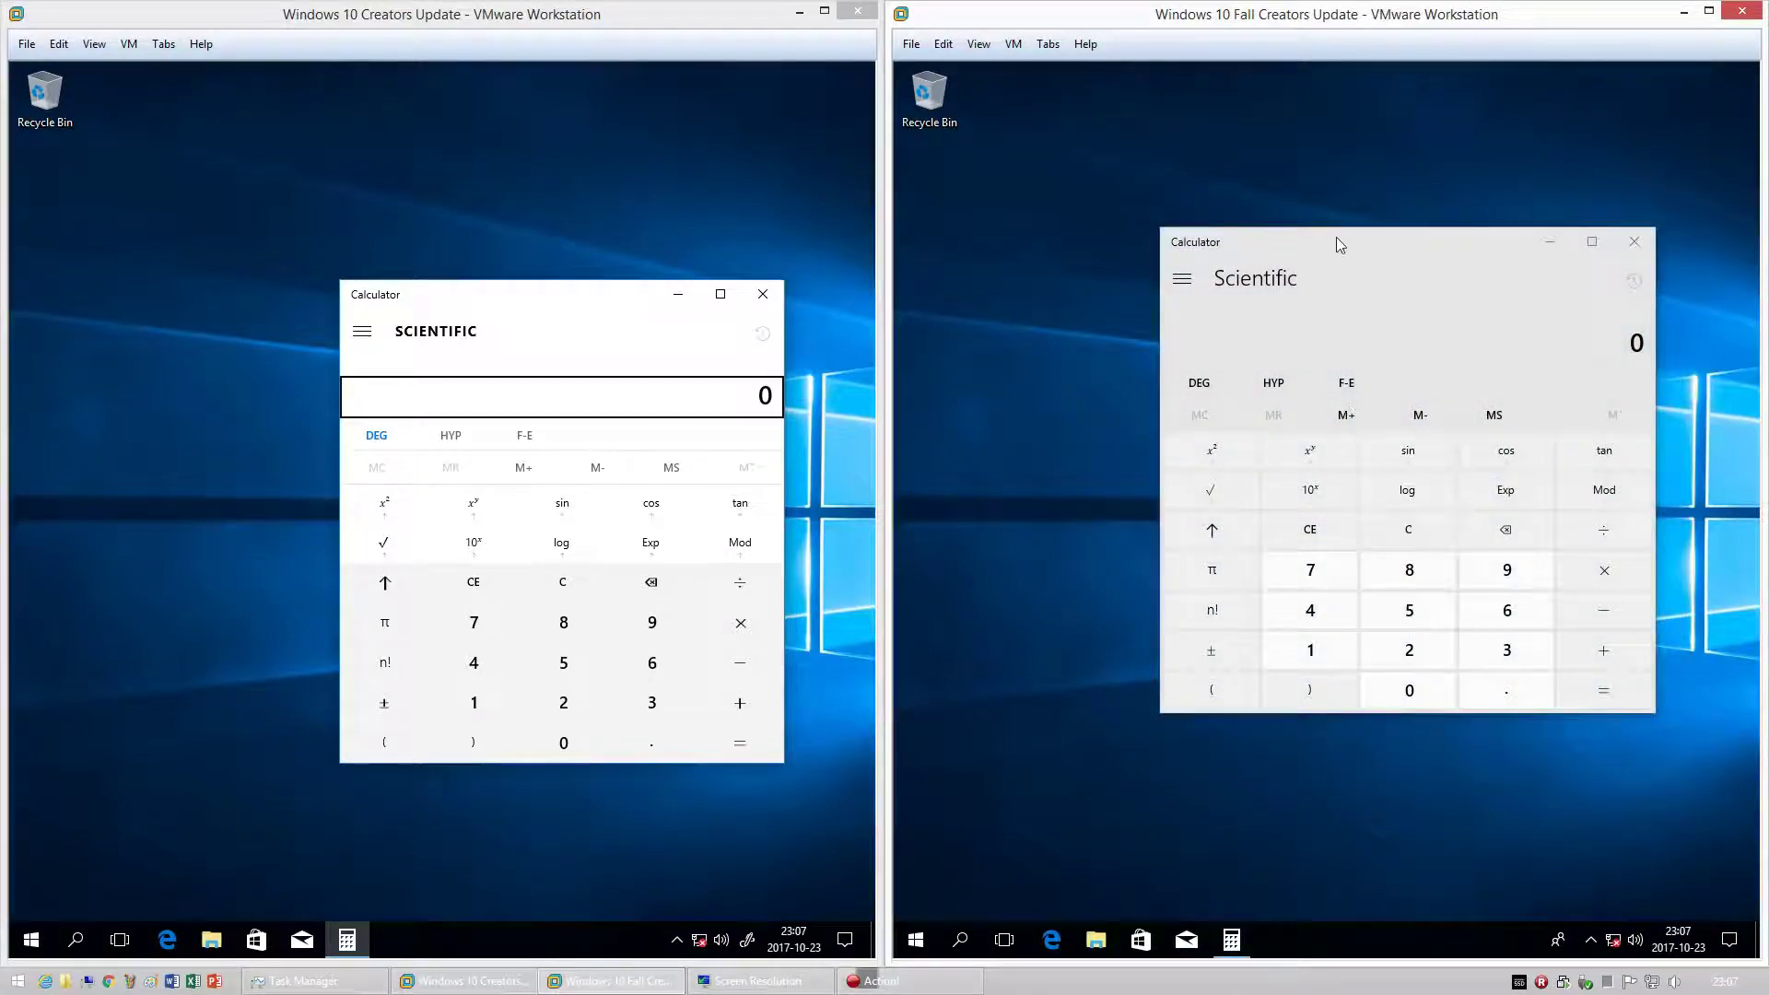
{"action": "left_click_drag", "start_coordinate": [1339, 246], "coordinate": [1344, 271]}
- Switch the newer Calculator to Currency and scroll the older Calculator's mode list
{"action": "left_click", "coordinate": [1180, 304]}
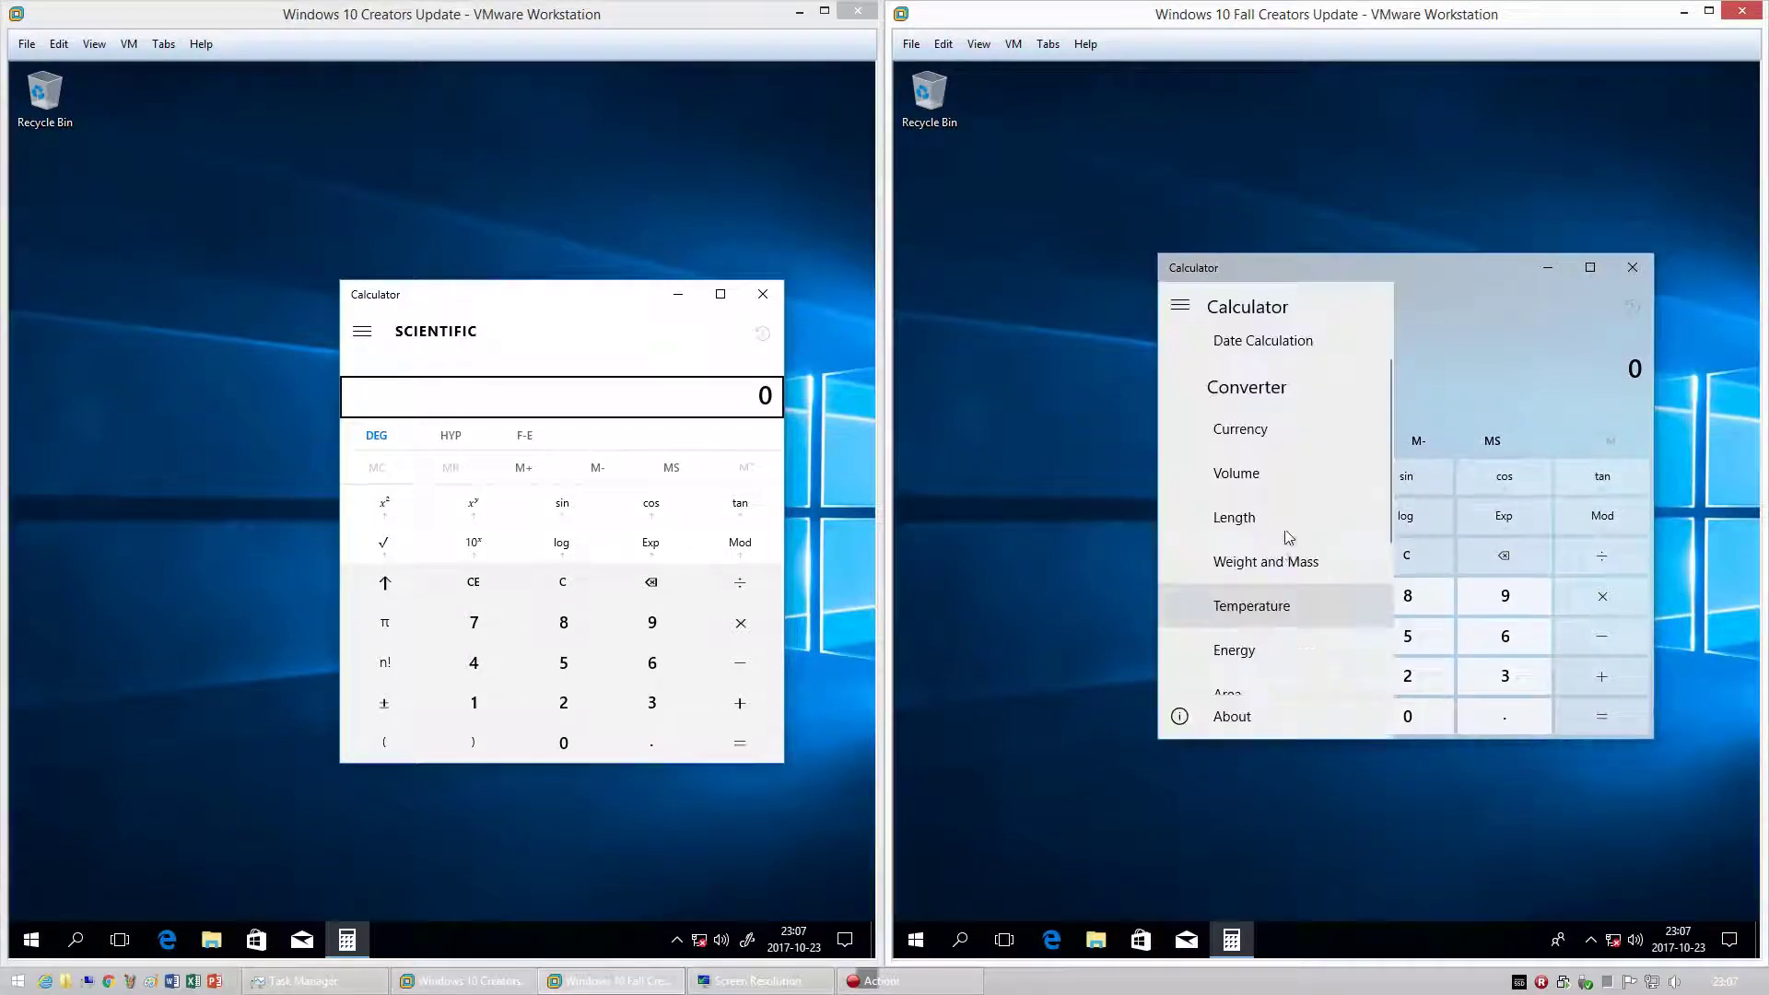
{"action": "left_click", "coordinate": [1281, 429]}
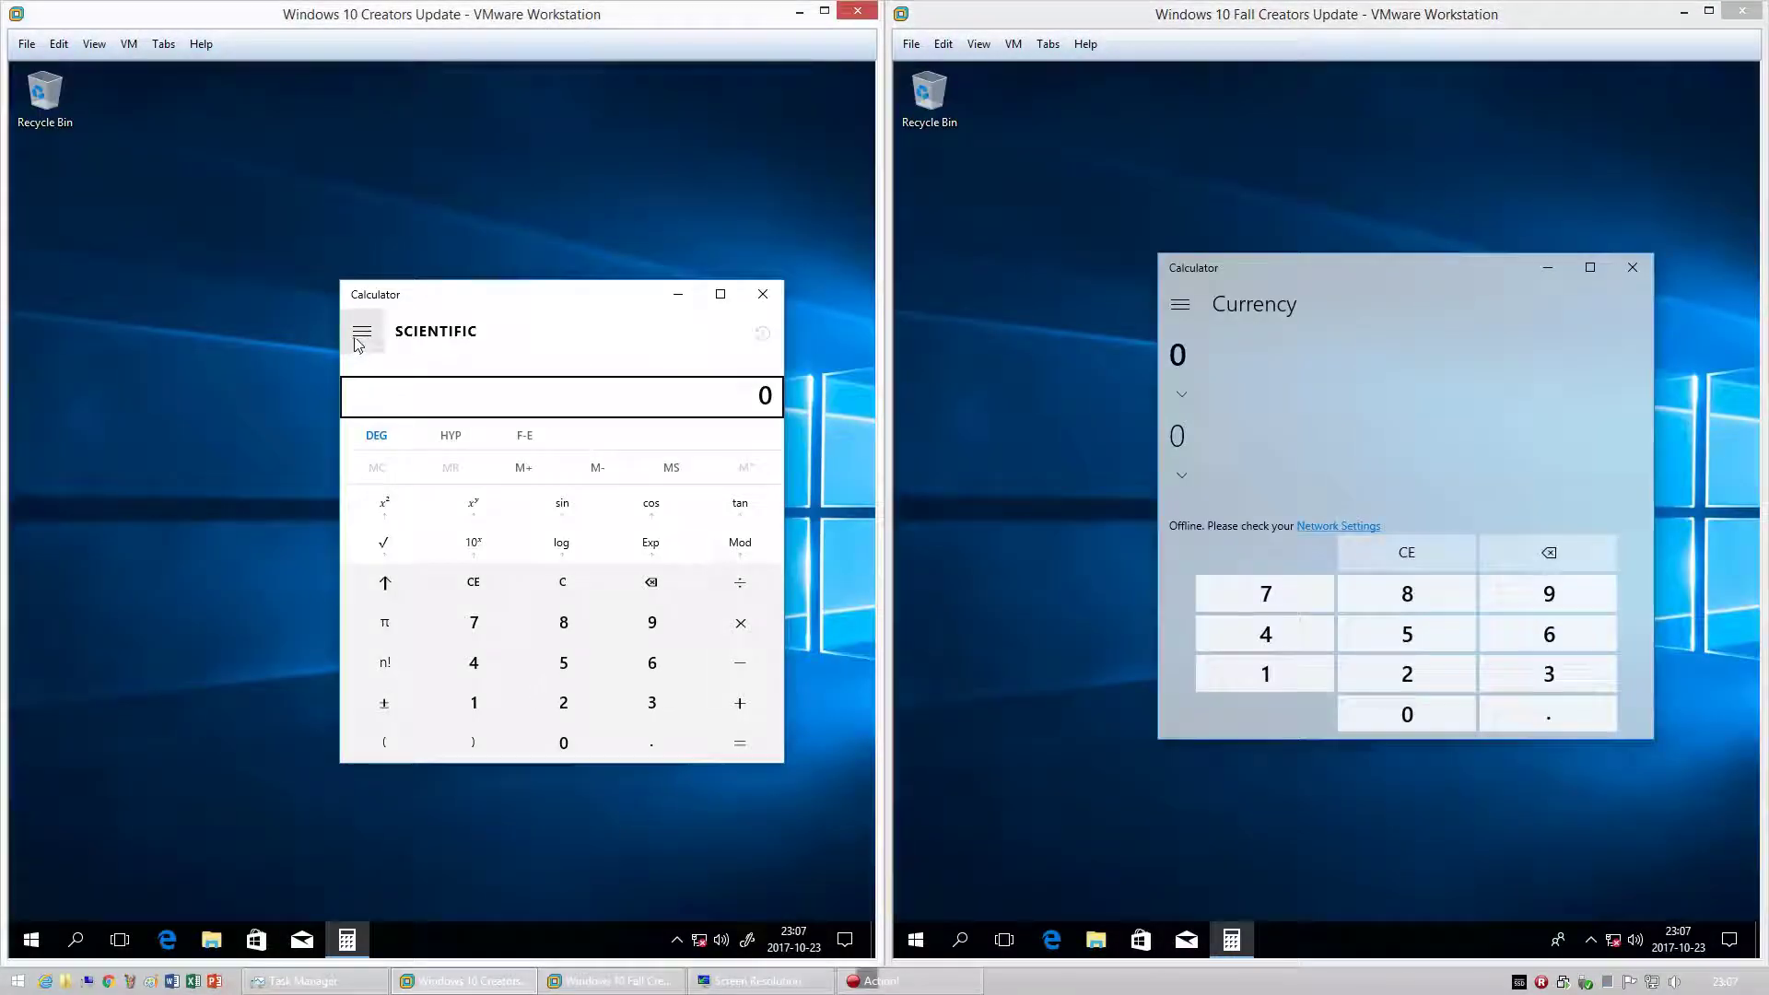
{"action": "left_click", "coordinate": [358, 332]}
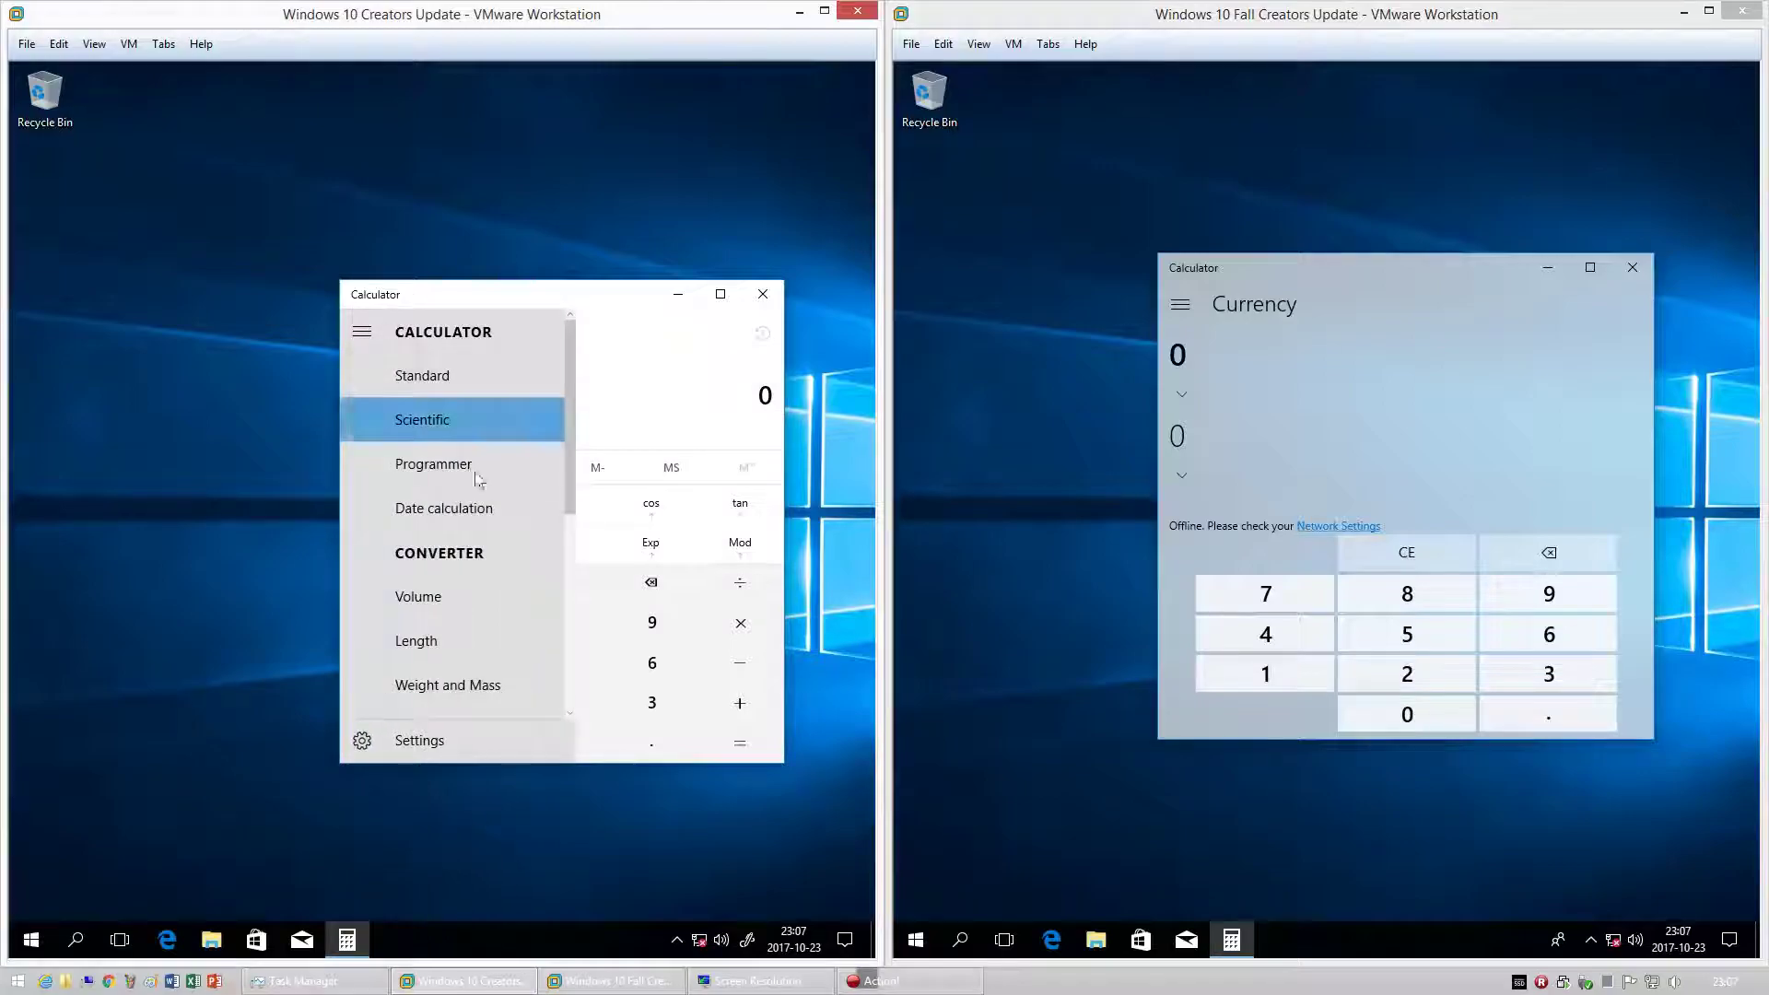
{"action": "scroll", "coordinate": [479, 601], "scroll_direction": "down", "scroll_amount": 3}
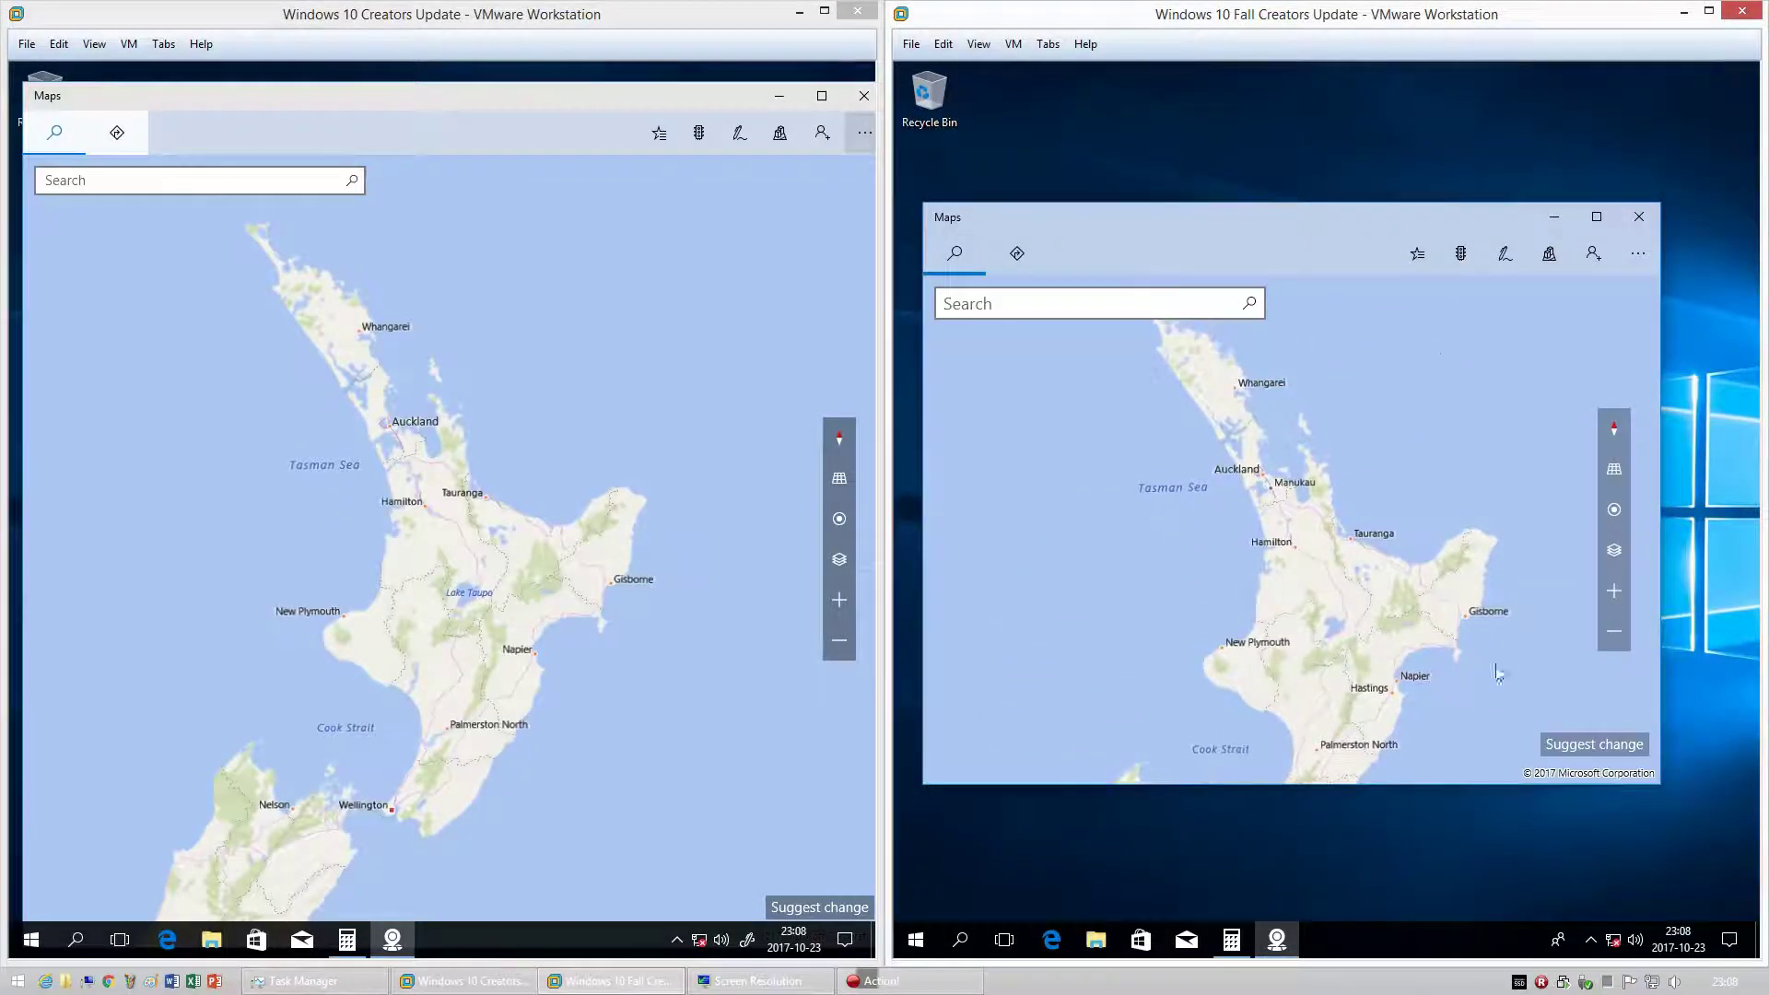
- Move the newer Maps window down and right, then pan the North Island map
{"action": "left_click_drag", "start_coordinate": [1323, 219], "coordinate": [1352, 179]}
{"action": "left_click_drag", "start_coordinate": [1408, 355], "coordinate": [1241, 191]}
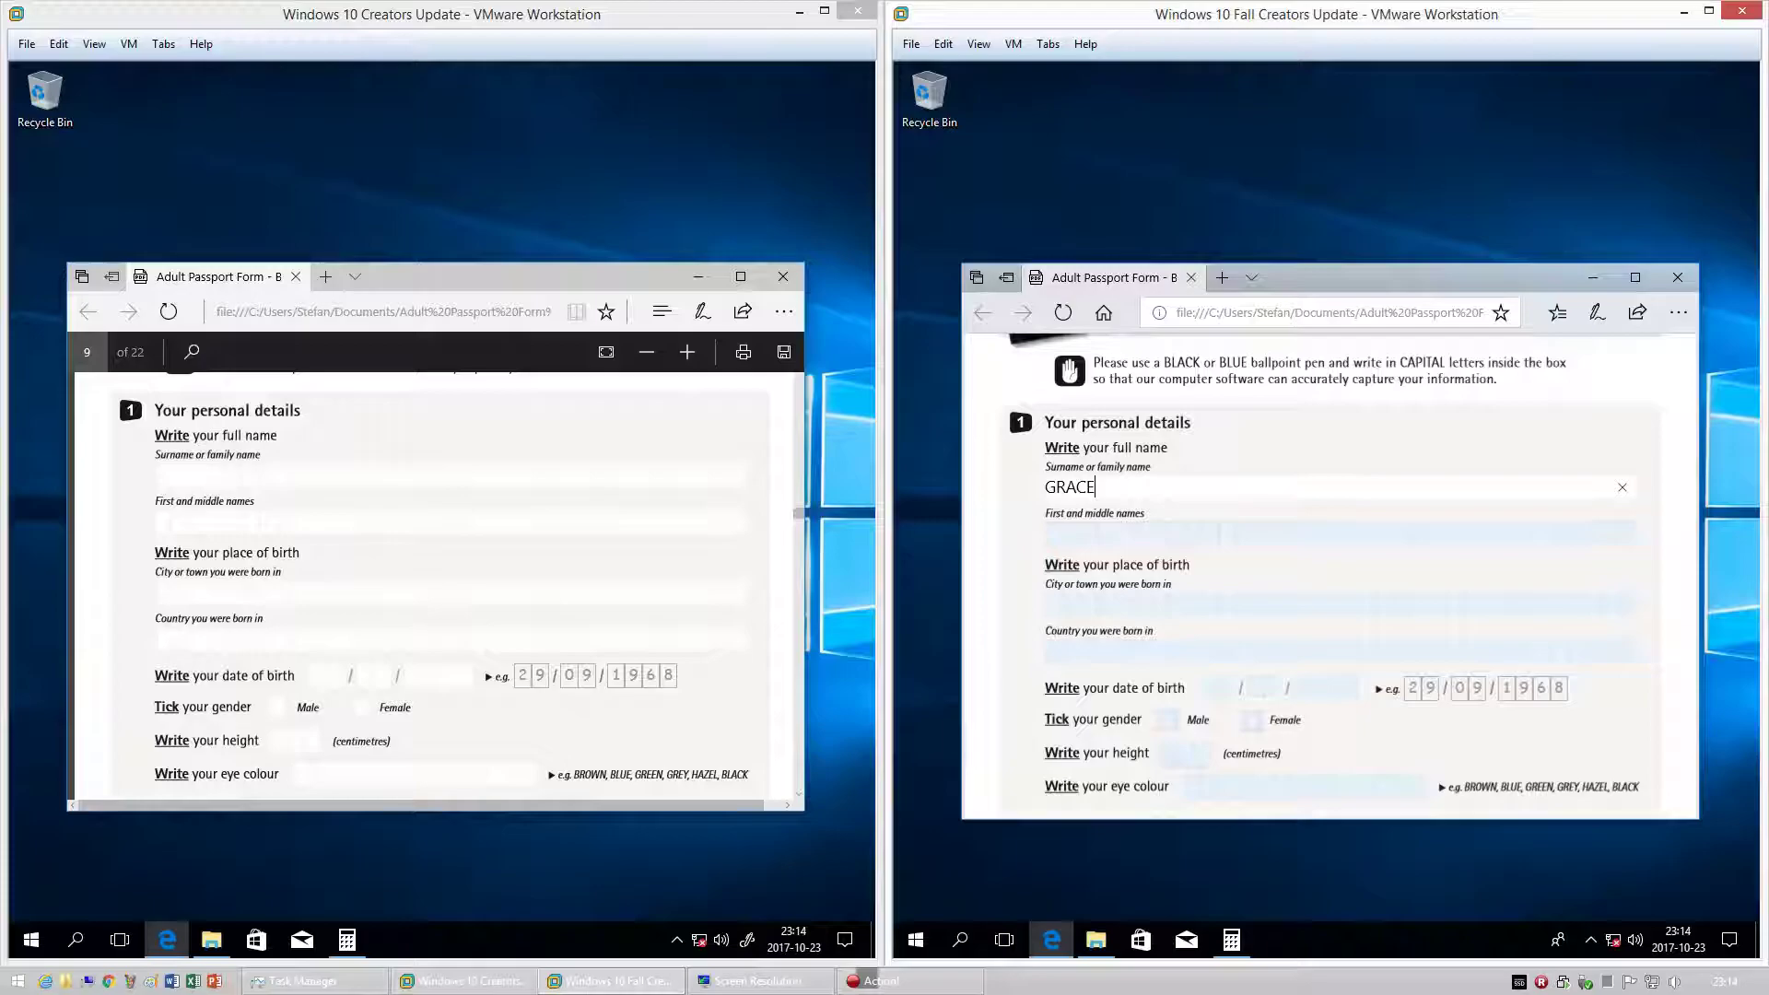
- Scribble ink over the name fields and highlight several passport form lines in green
{"action": "mouse_move", "coordinate": [1290, 552]}
{"action": "left_mouse_down"}
{"action": "mouse_move", "coordinate": [1363, 514]}
{"action": "mouse_move", "coordinate": [1438, 553]}
{"action": "mouse_move", "coordinate": [1341, 516]}
{"action": "left_mouse_up"}
{"action": "left_click_drag", "start_coordinate": [1535, 476], "coordinate": [1110, 680]}
{"action": "left_click", "coordinate": [1544, 313]}
{"action": "mouse_move", "coordinate": [1045, 447]}
{"action": "left_mouse_down"}
{"action": "mouse_move", "coordinate": [1168, 447]}
{"action": "mouse_move", "coordinate": [1191, 422]}
{"action": "left_mouse_up"}
{"action": "left_click_drag", "start_coordinate": [1045, 693], "coordinate": [1592, 693]}
{"action": "left_click_drag", "start_coordinate": [1045, 724], "coordinate": [1143, 725]}
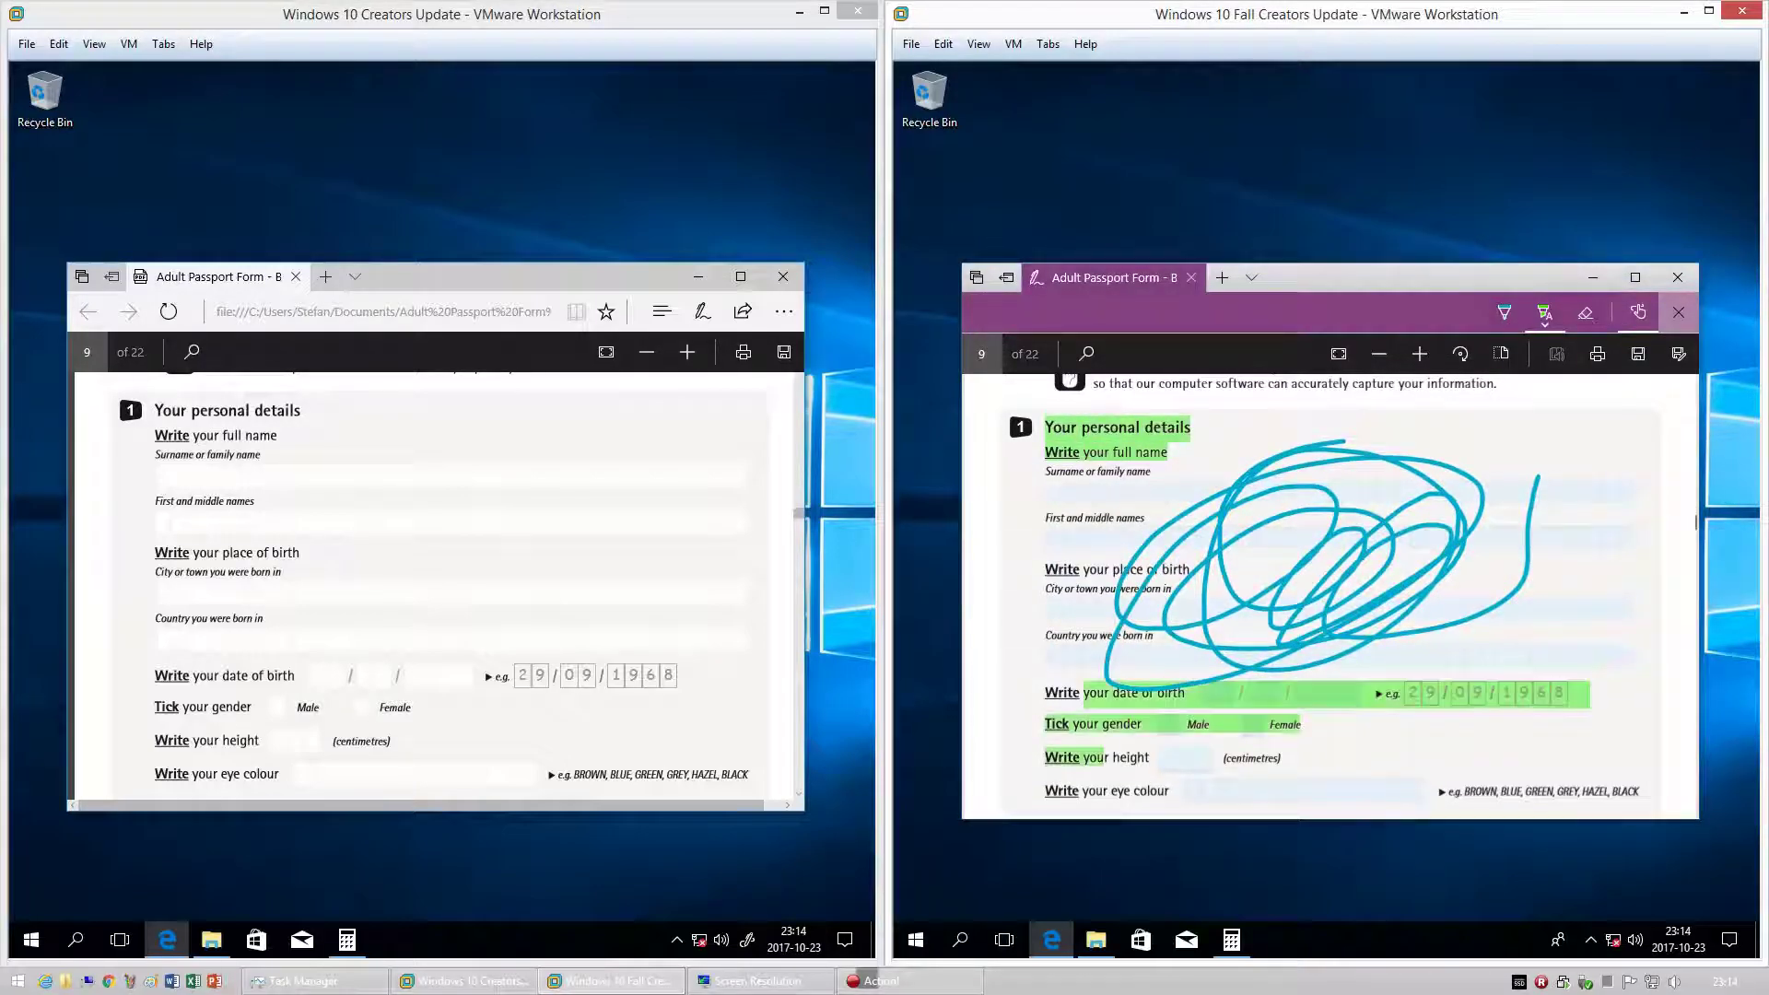
{"action": "left_click_drag", "start_coordinate": [1044, 636], "coordinate": [1151, 635]}
{"action": "left_click_drag", "start_coordinate": [1045, 569], "coordinate": [1192, 569]}
{"action": "left_click_drag", "start_coordinate": [1044, 471], "coordinate": [1225, 472]}
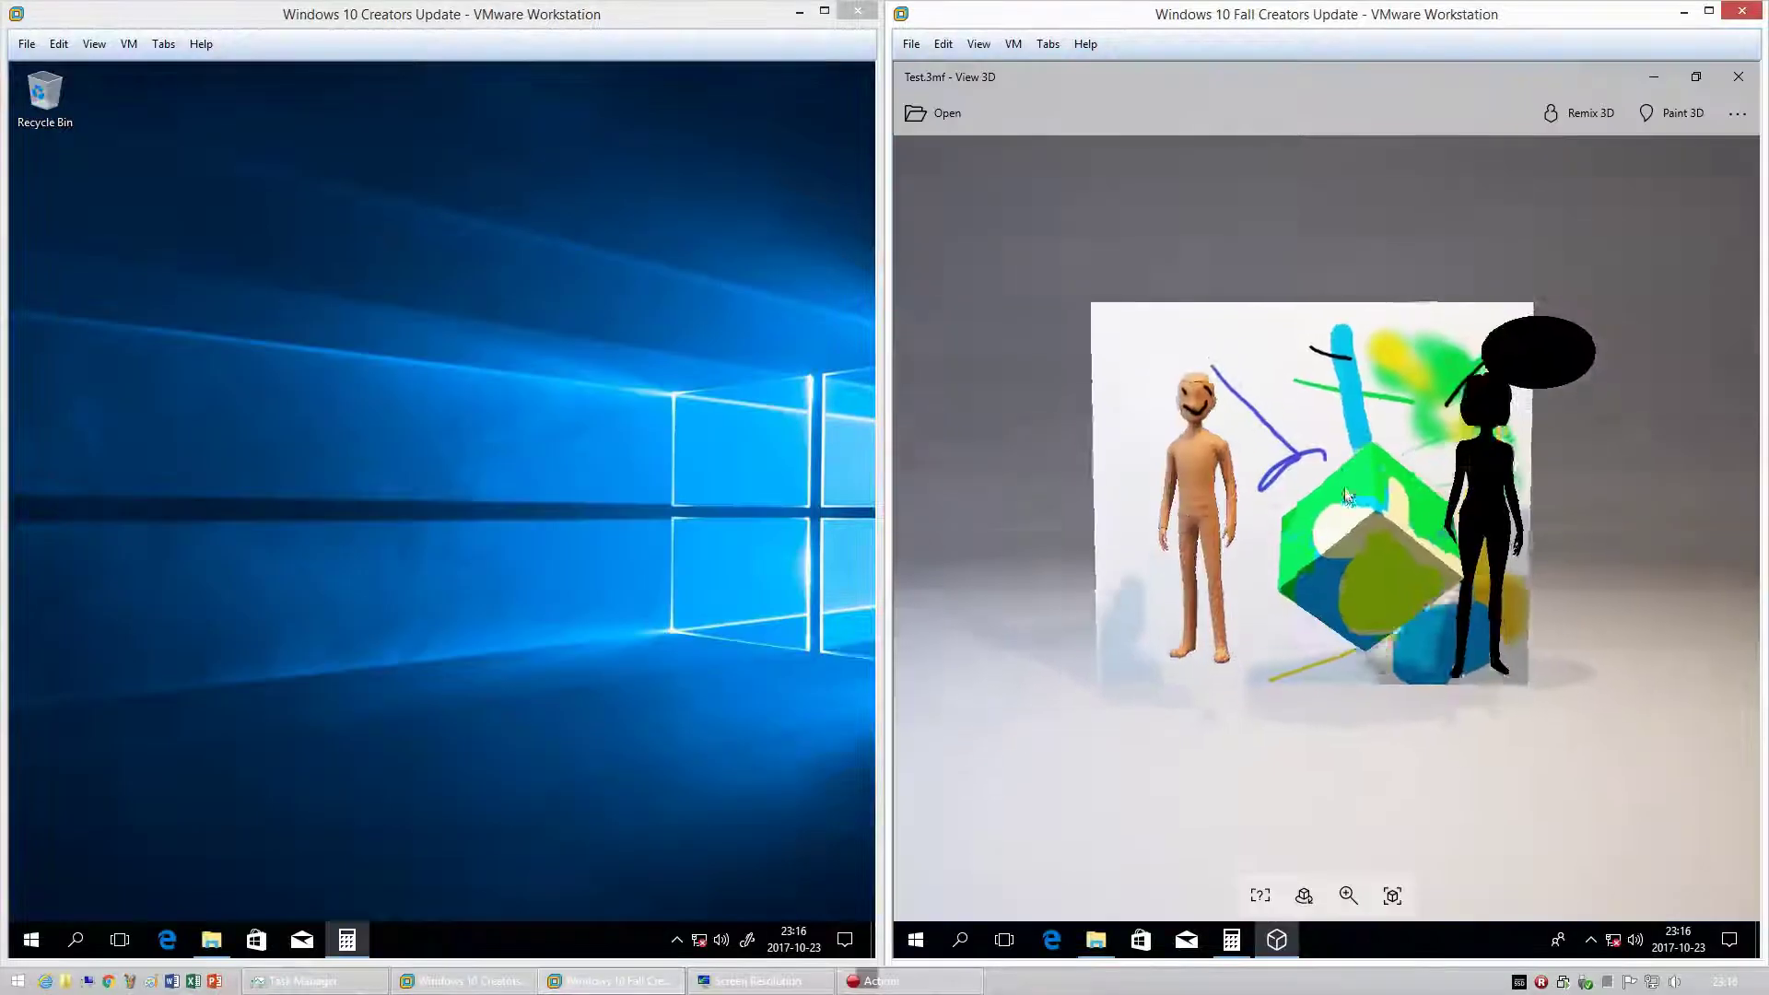
- Orbit and zoom the 3D scene to a steep top-down view, turning the cube right
{"action": "left_click_drag", "start_coordinate": [1346, 495], "coordinate": [1369, 662]}
{"action": "scroll", "coordinate": [1365, 664], "scroll_direction": "up", "scroll_amount": 3}
{"action": "left_click_drag", "start_coordinate": [1369, 601], "coordinate": [1369, 673]}
{"action": "scroll", "coordinate": [1369, 672], "scroll_direction": "up", "scroll_amount": 3}
{"action": "mouse_move", "coordinate": [1354, 453]}
{"action": "left_mouse_down"}
{"action": "mouse_move", "coordinate": [1378, 267]}
{"action": "mouse_move", "coordinate": [1351, 458]}
{"action": "mouse_move", "coordinate": [1601, 242]}
{"action": "mouse_move", "coordinate": [1284, 224]}
{"action": "mouse_move", "coordinate": [1762, 230]}
{"action": "left_mouse_up"}
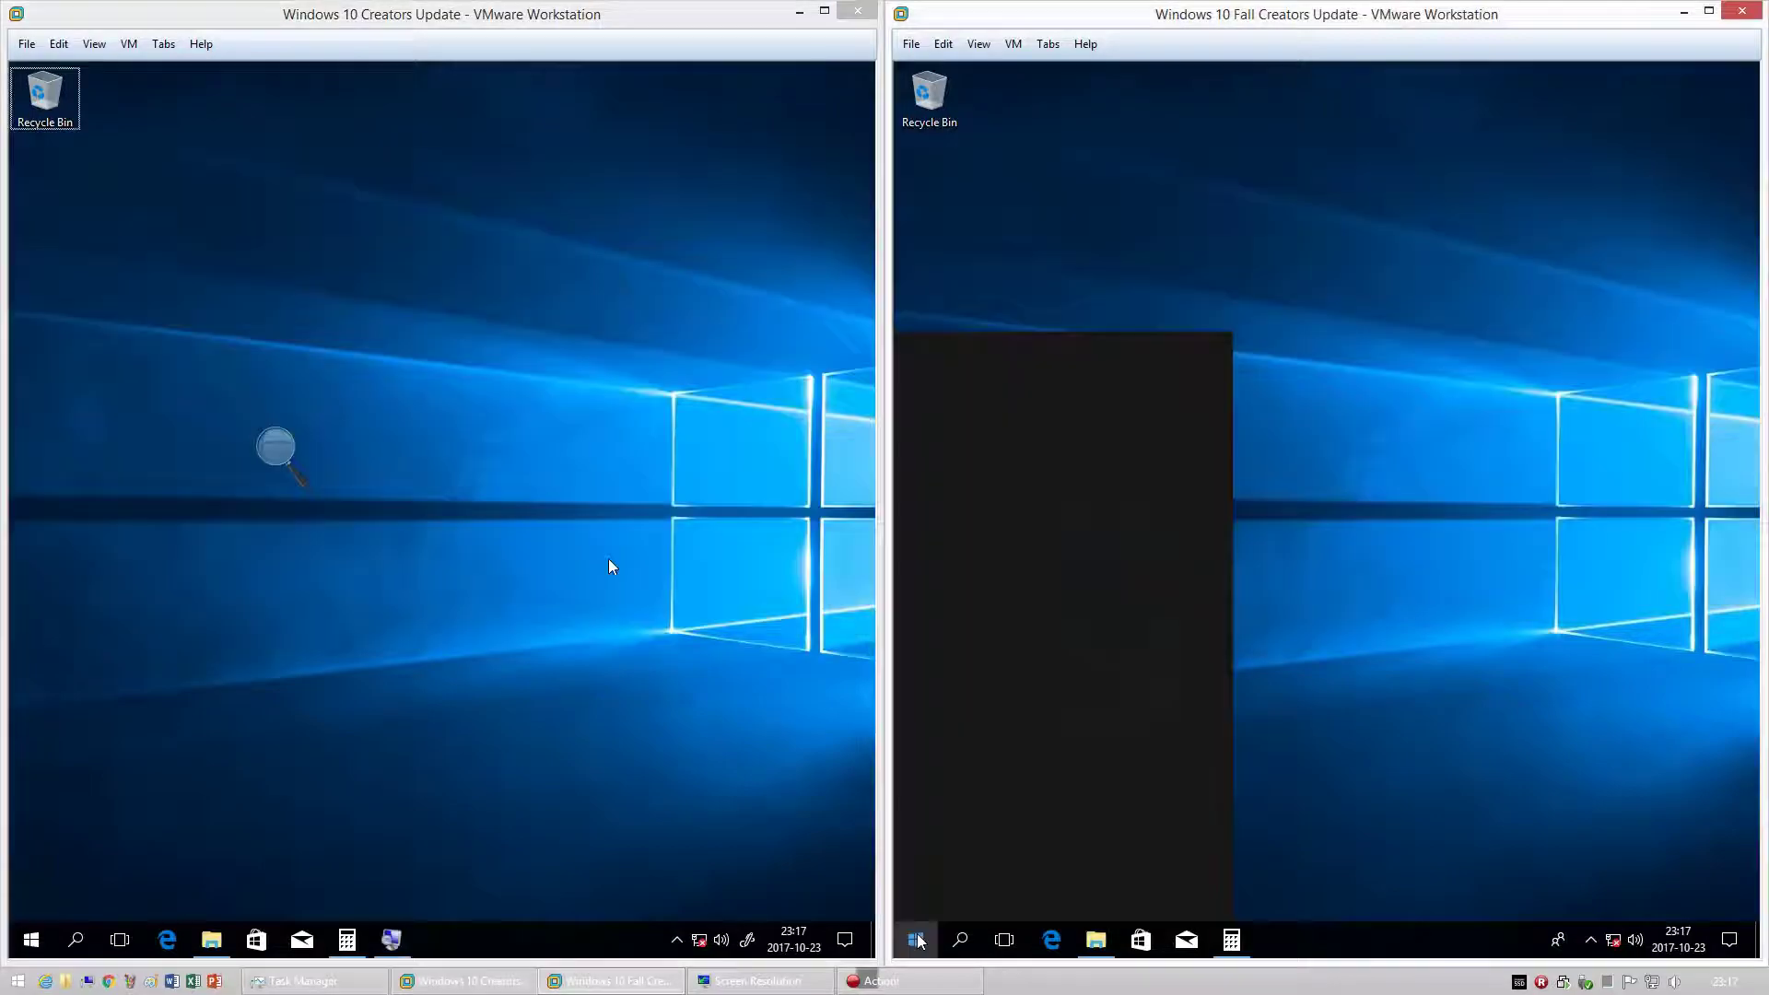
- Launch Magnifier by searching 'mag' from Start
{"action": "type", "text": "mag"}
{"action": "key", "text": "Return"}
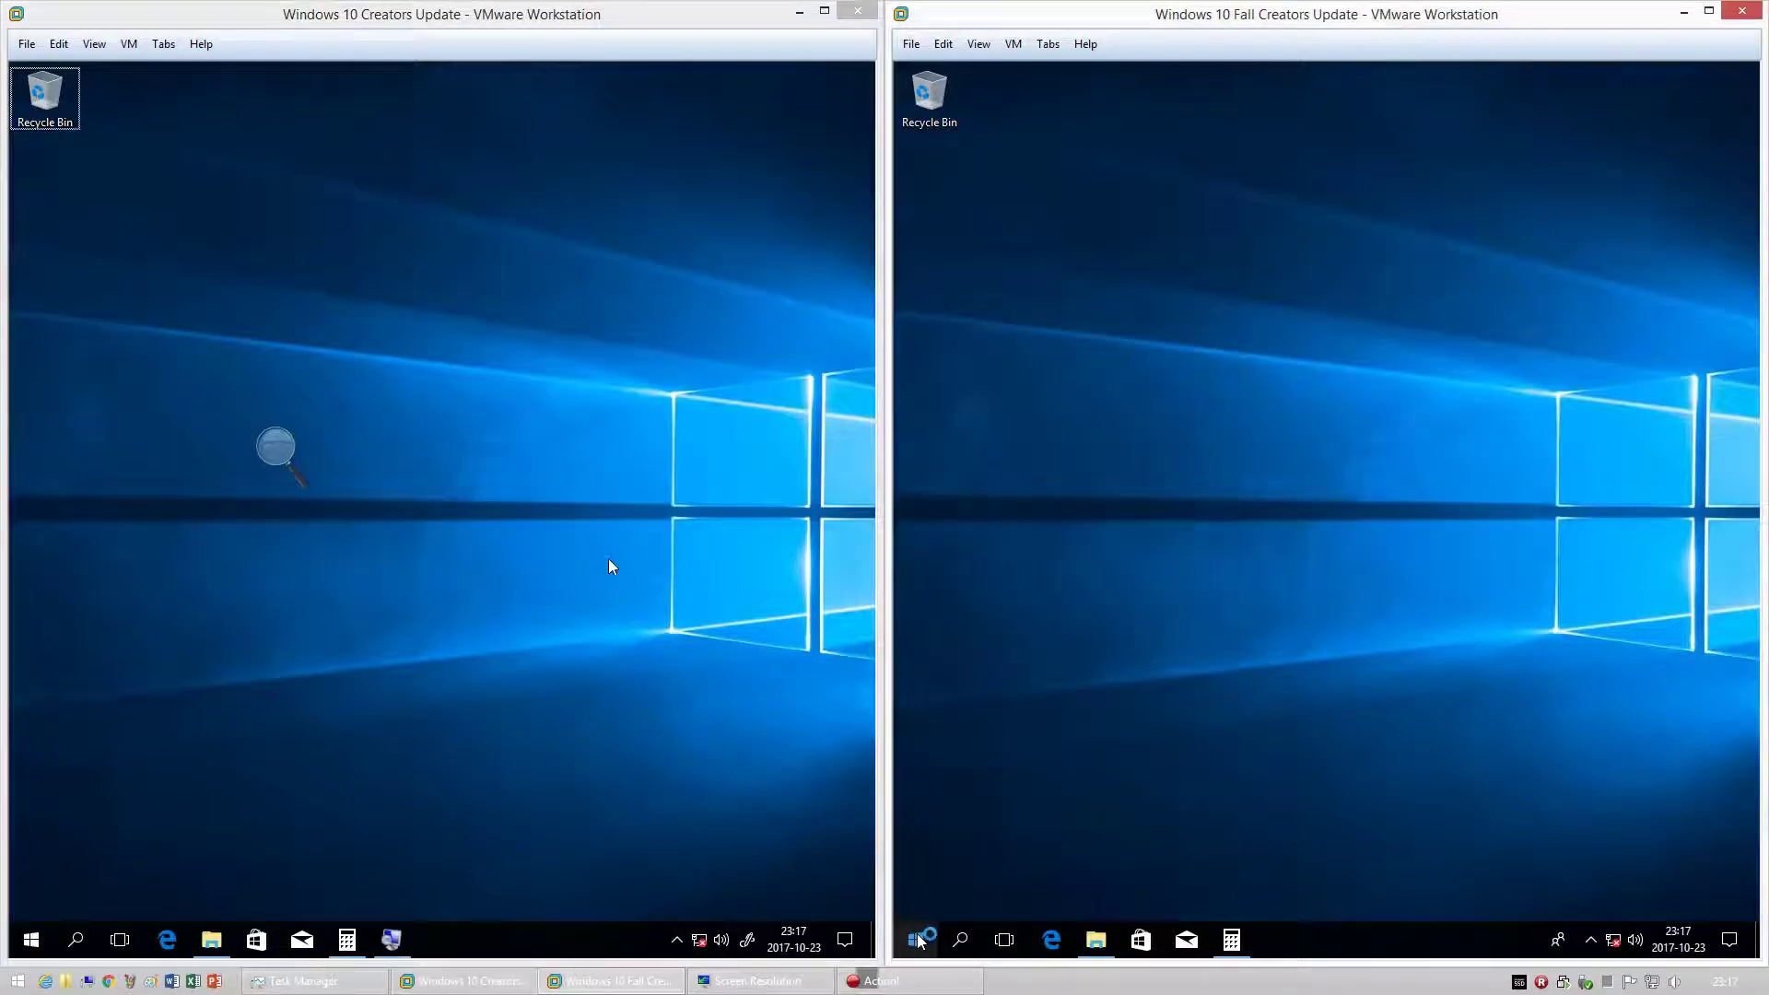
- Move the Magnifier toolbar left and open Magnifier options on both the older and newer VMs
{"action": "left_click", "coordinate": [924, 939]}
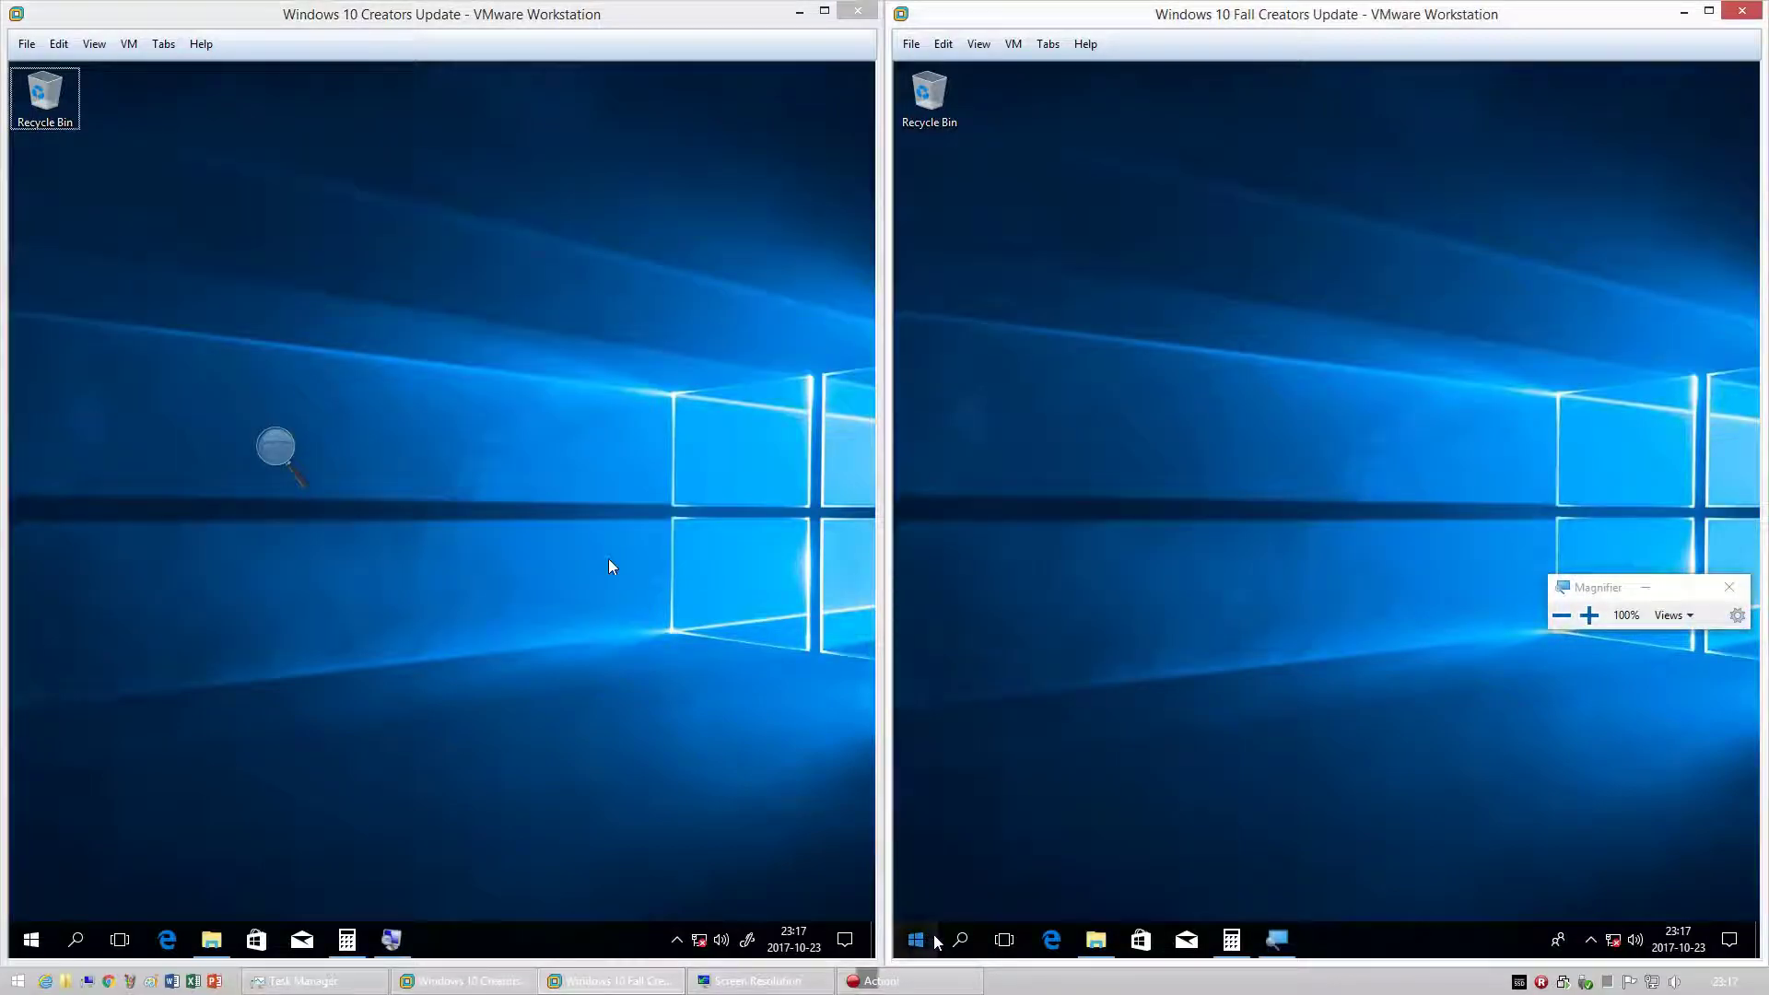
{"action": "left_click", "coordinate": [1505, 440]}
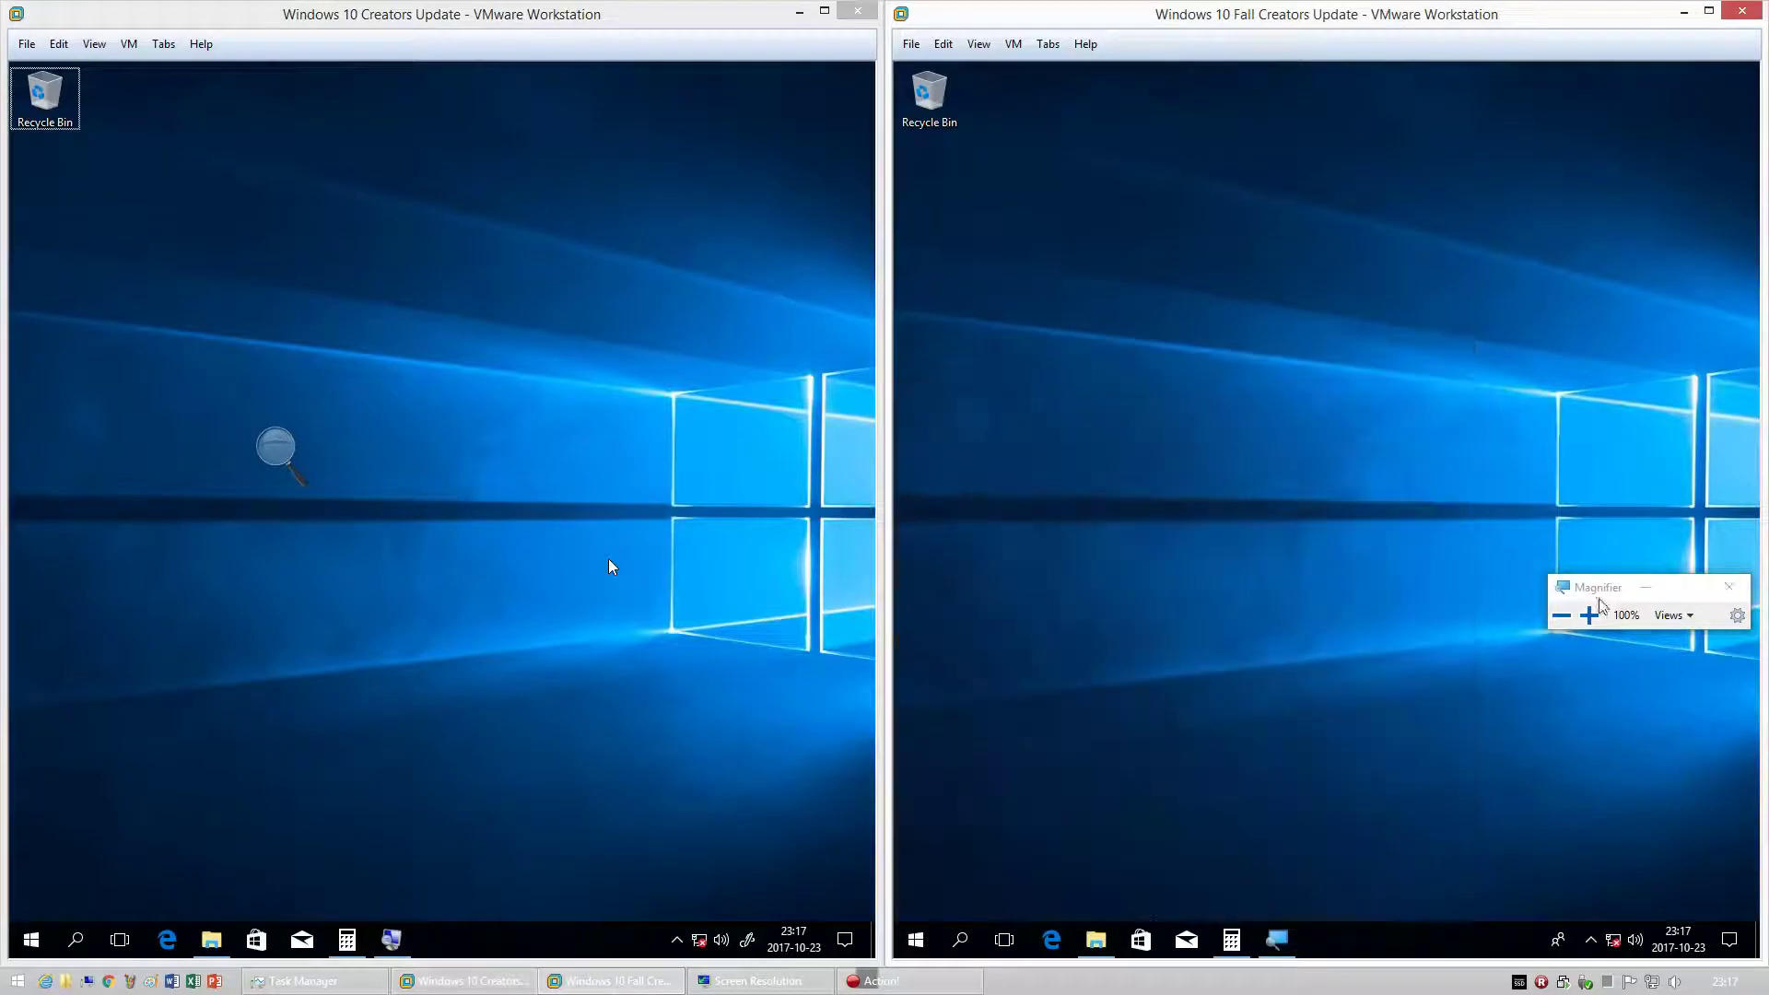
{"action": "left_click_drag", "start_coordinate": [1599, 598], "coordinate": [1295, 584]}
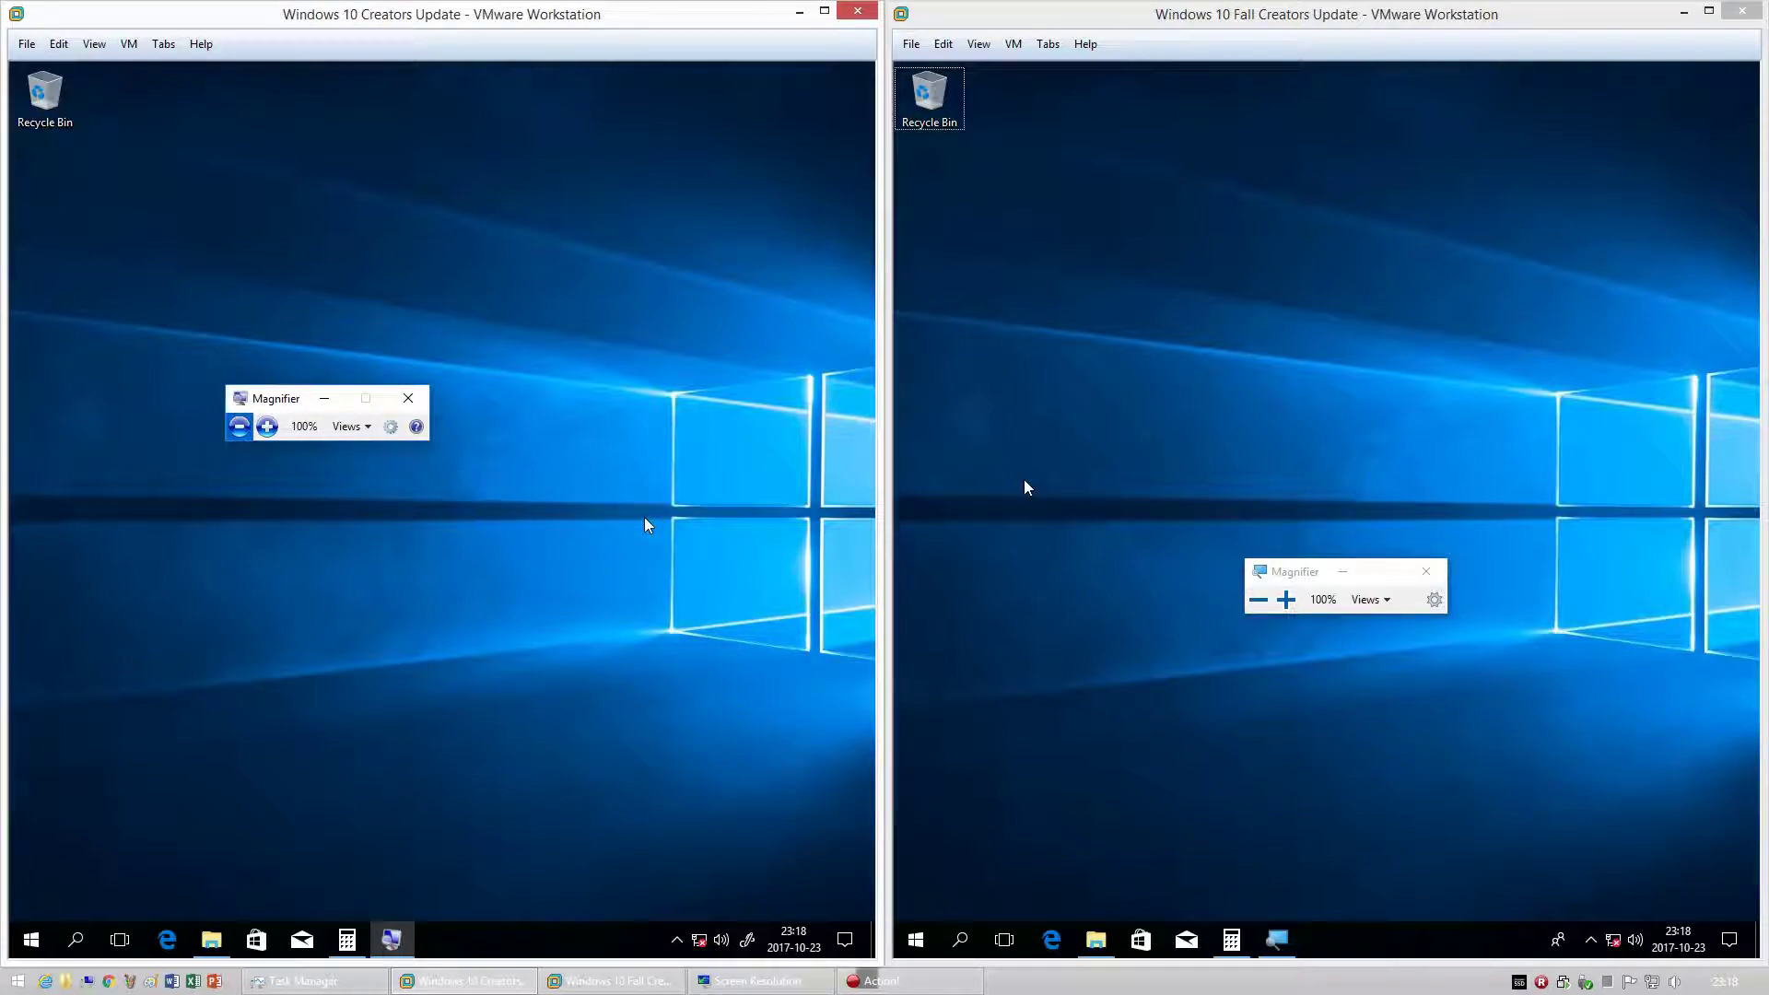
{"action": "left_click", "coordinate": [391, 427]}
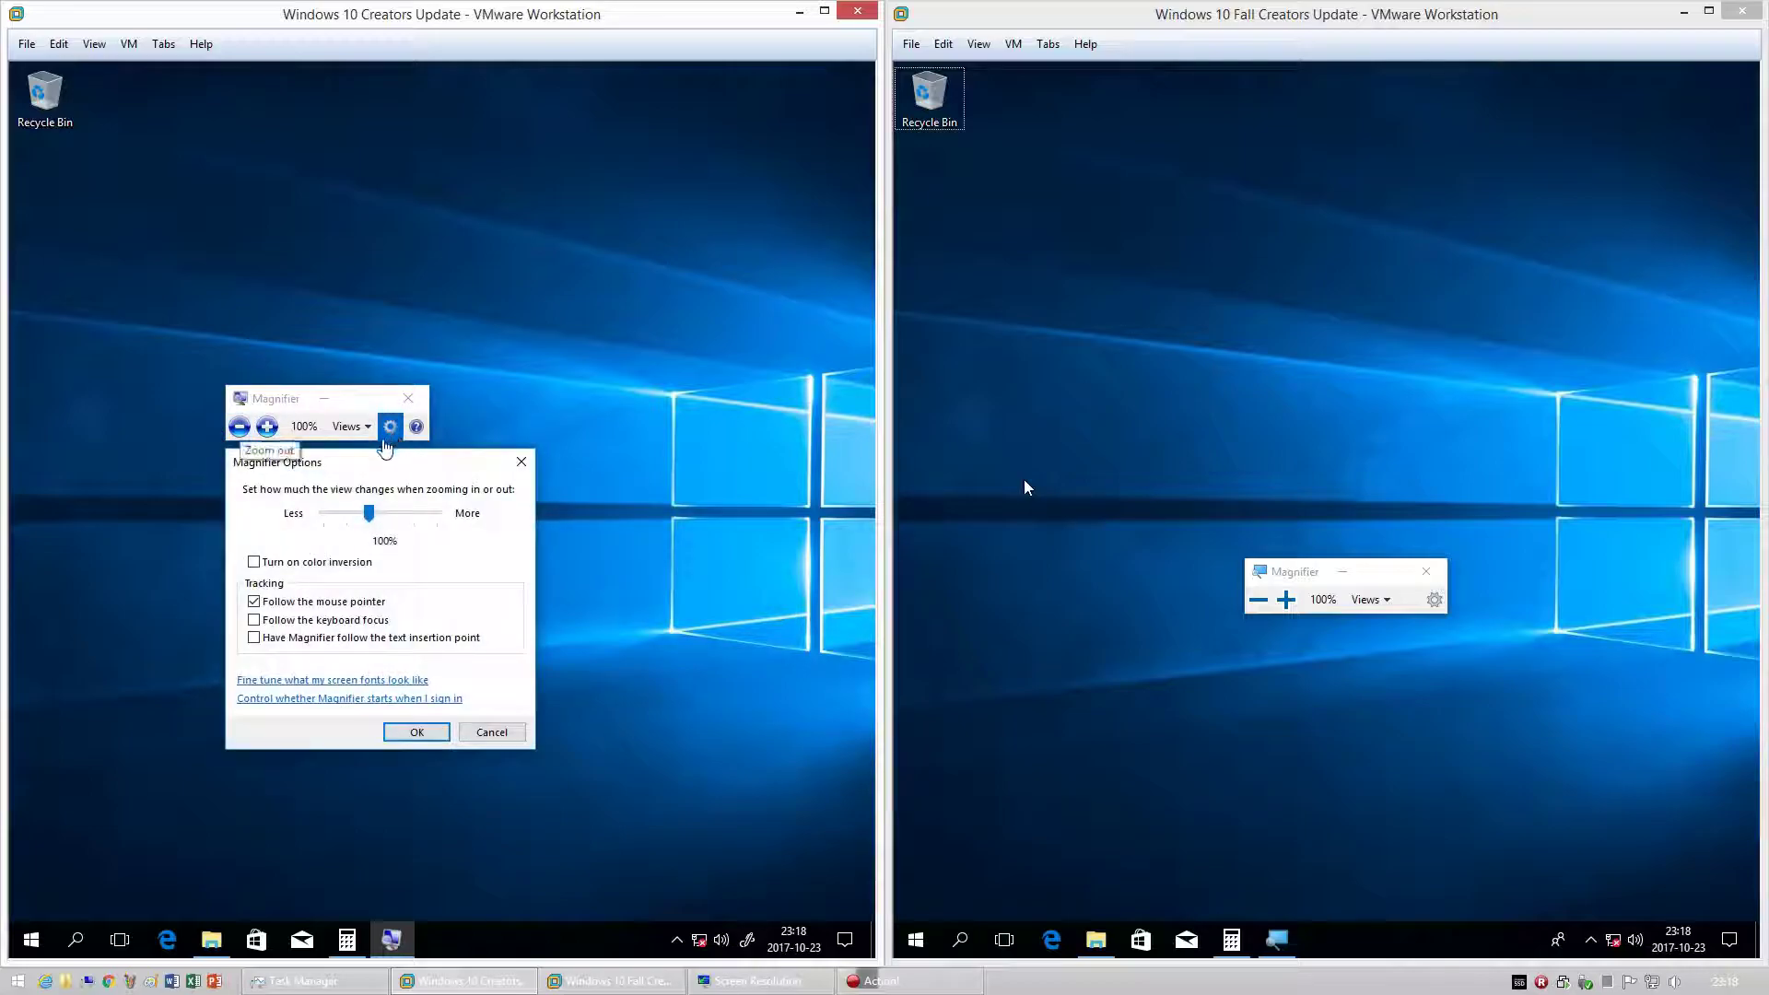
{"action": "left_click", "coordinate": [1433, 601]}
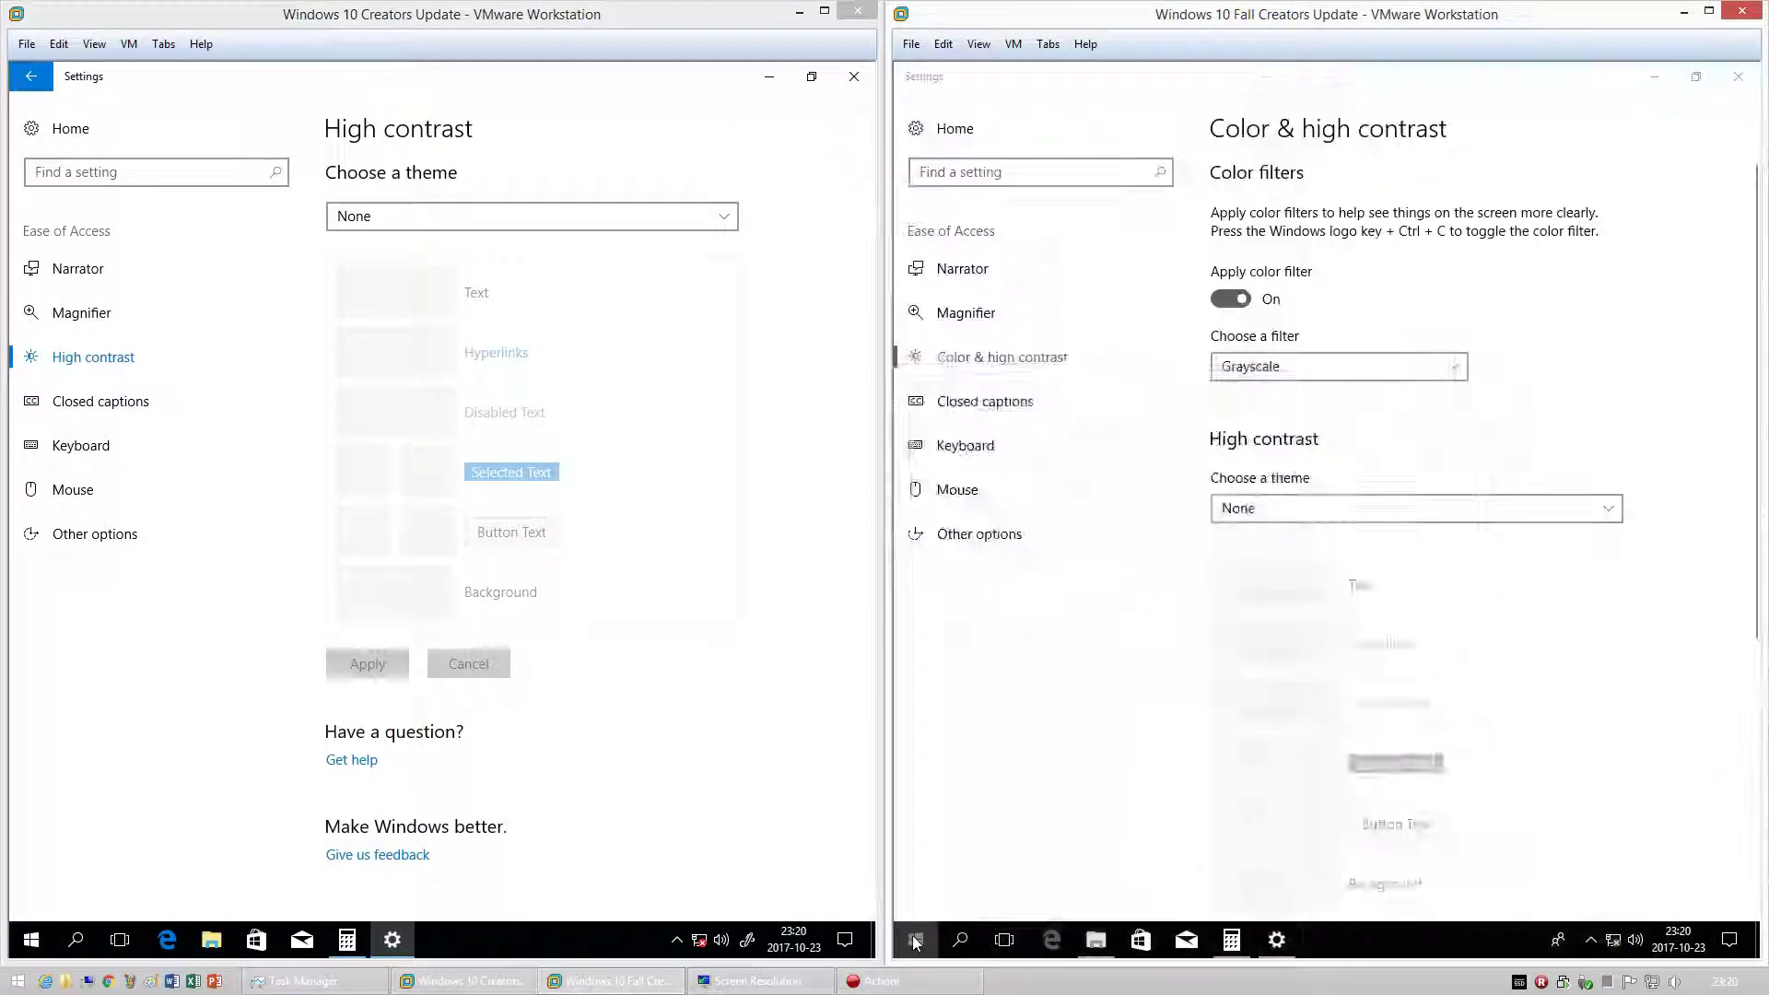
- Toggle the colour filter off with Win+Ctrl+C and open the Your phone Settings page
{"action": "left_click", "coordinate": [912, 937]}
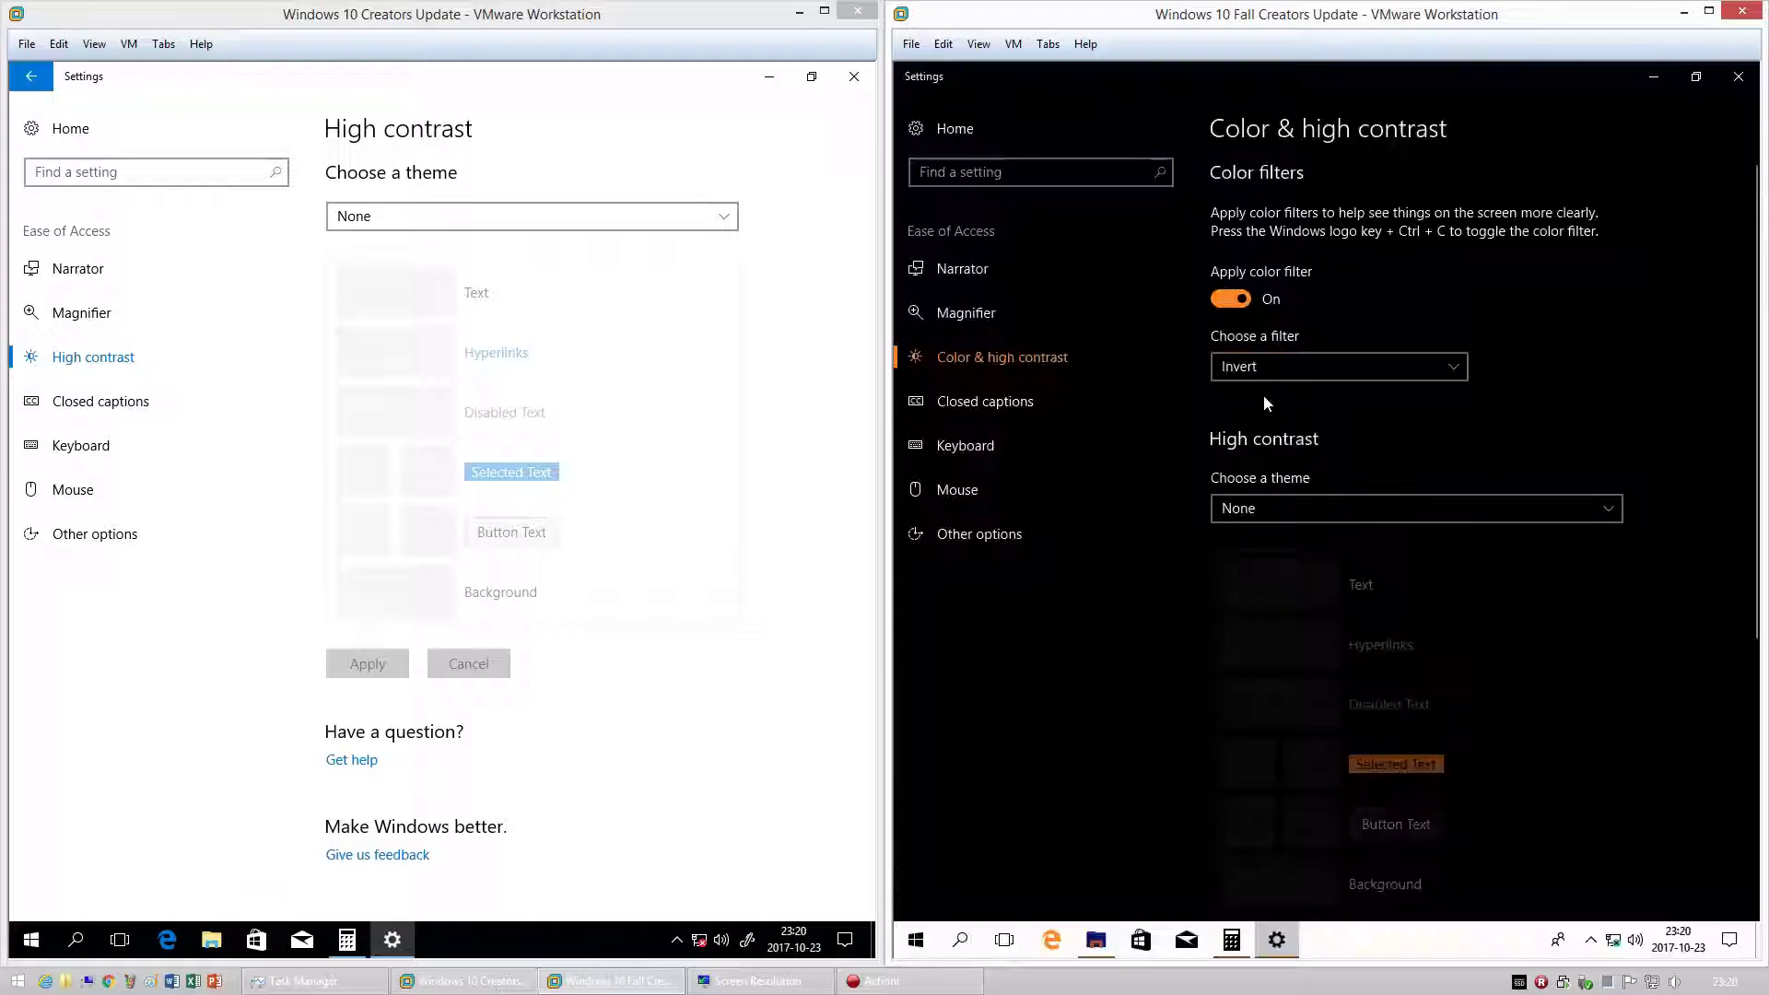
{"action": "key", "text": "super"}
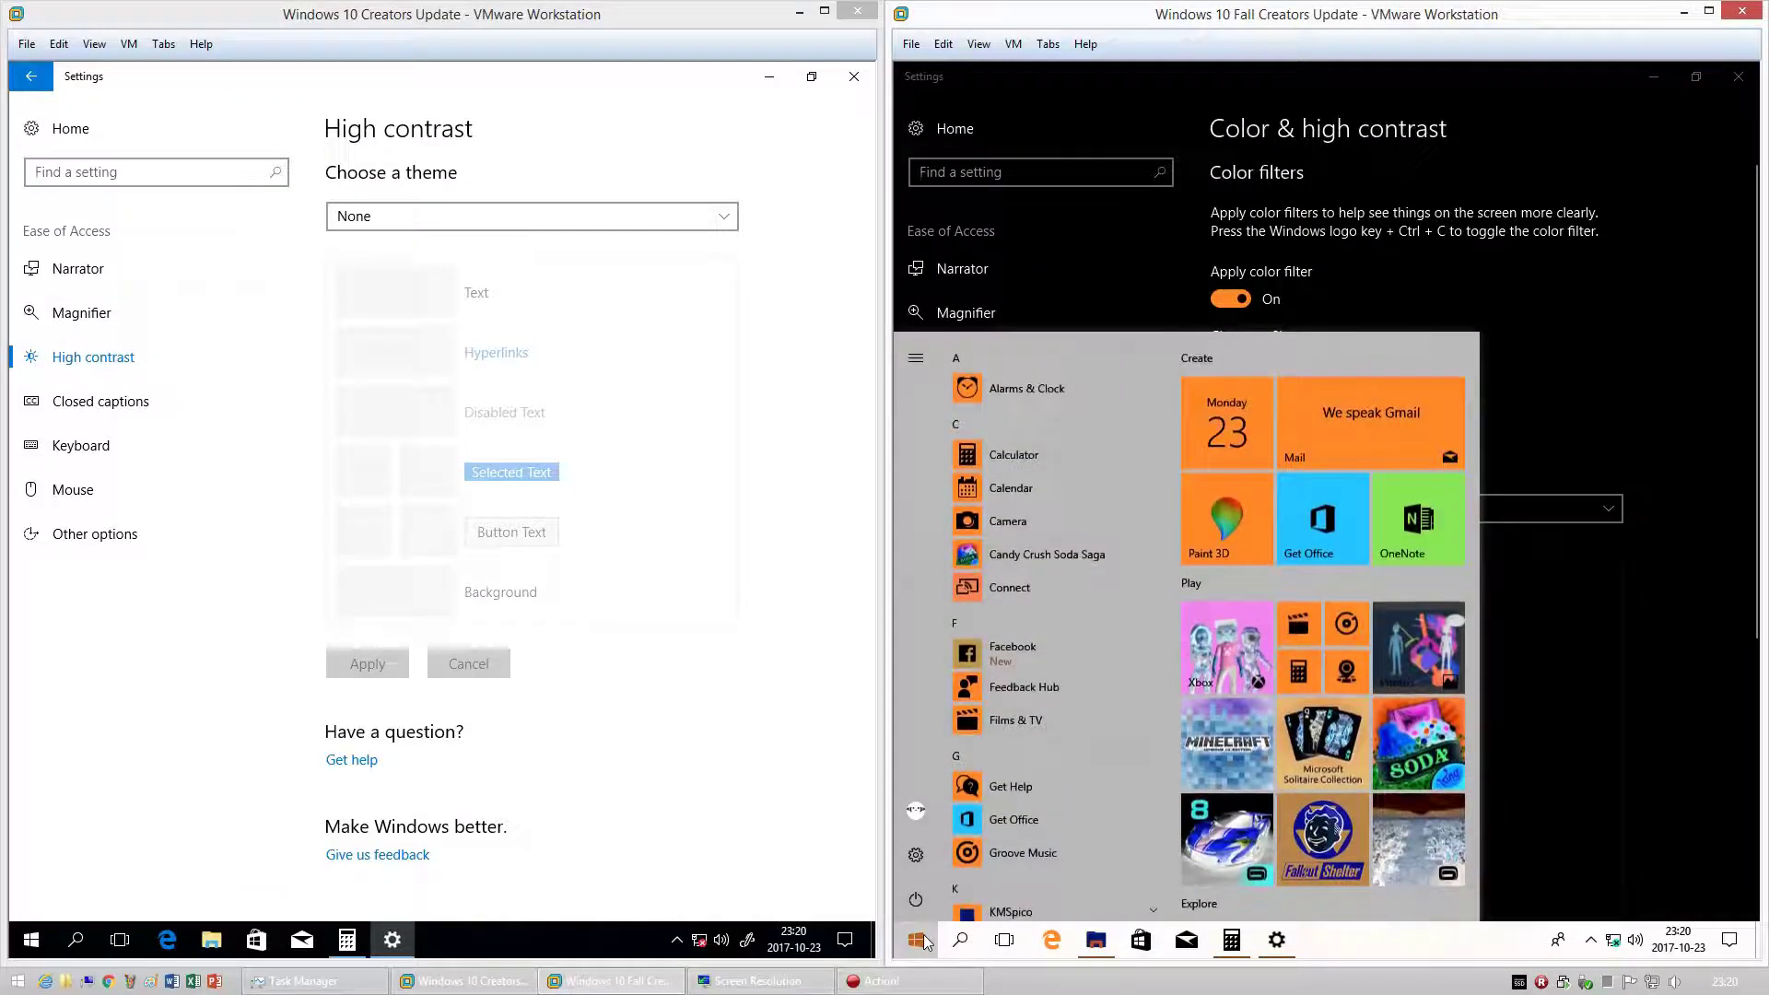
{"action": "key", "text": "ctrl+super+c"}
{"action": "left_click", "coordinate": [916, 939]}
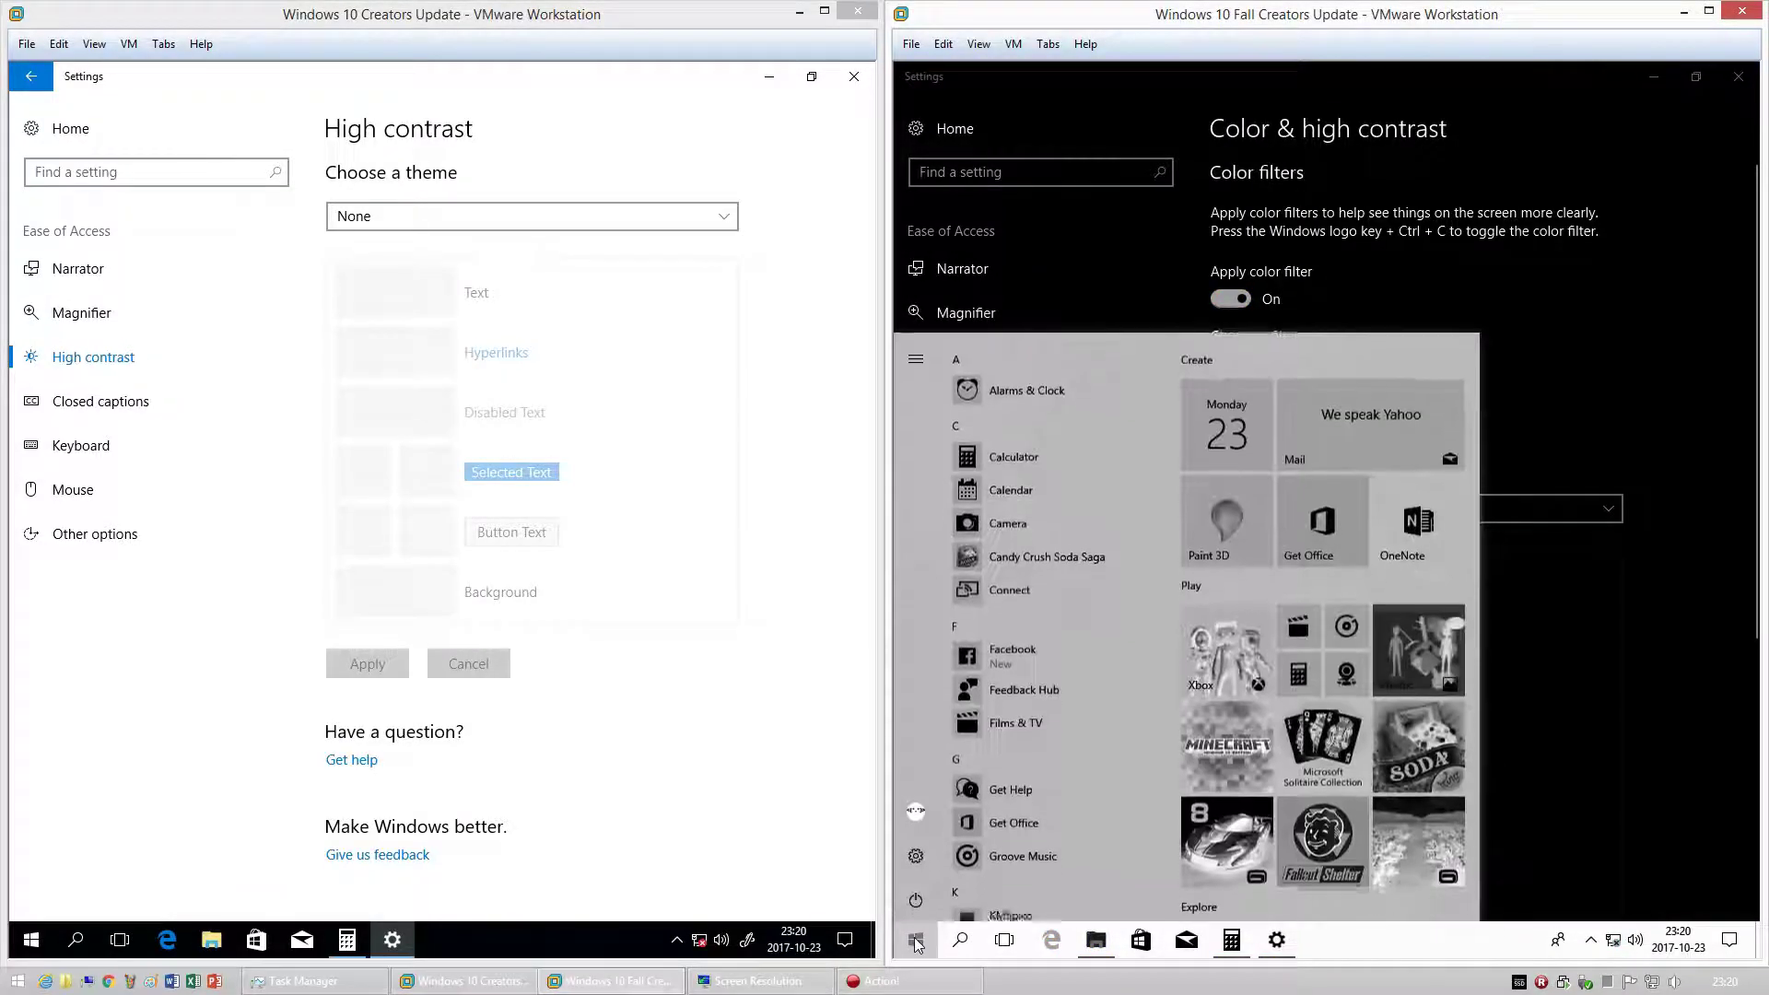
{"action": "left_click", "coordinate": [1270, 367]}
{"action": "key", "text": "super"}
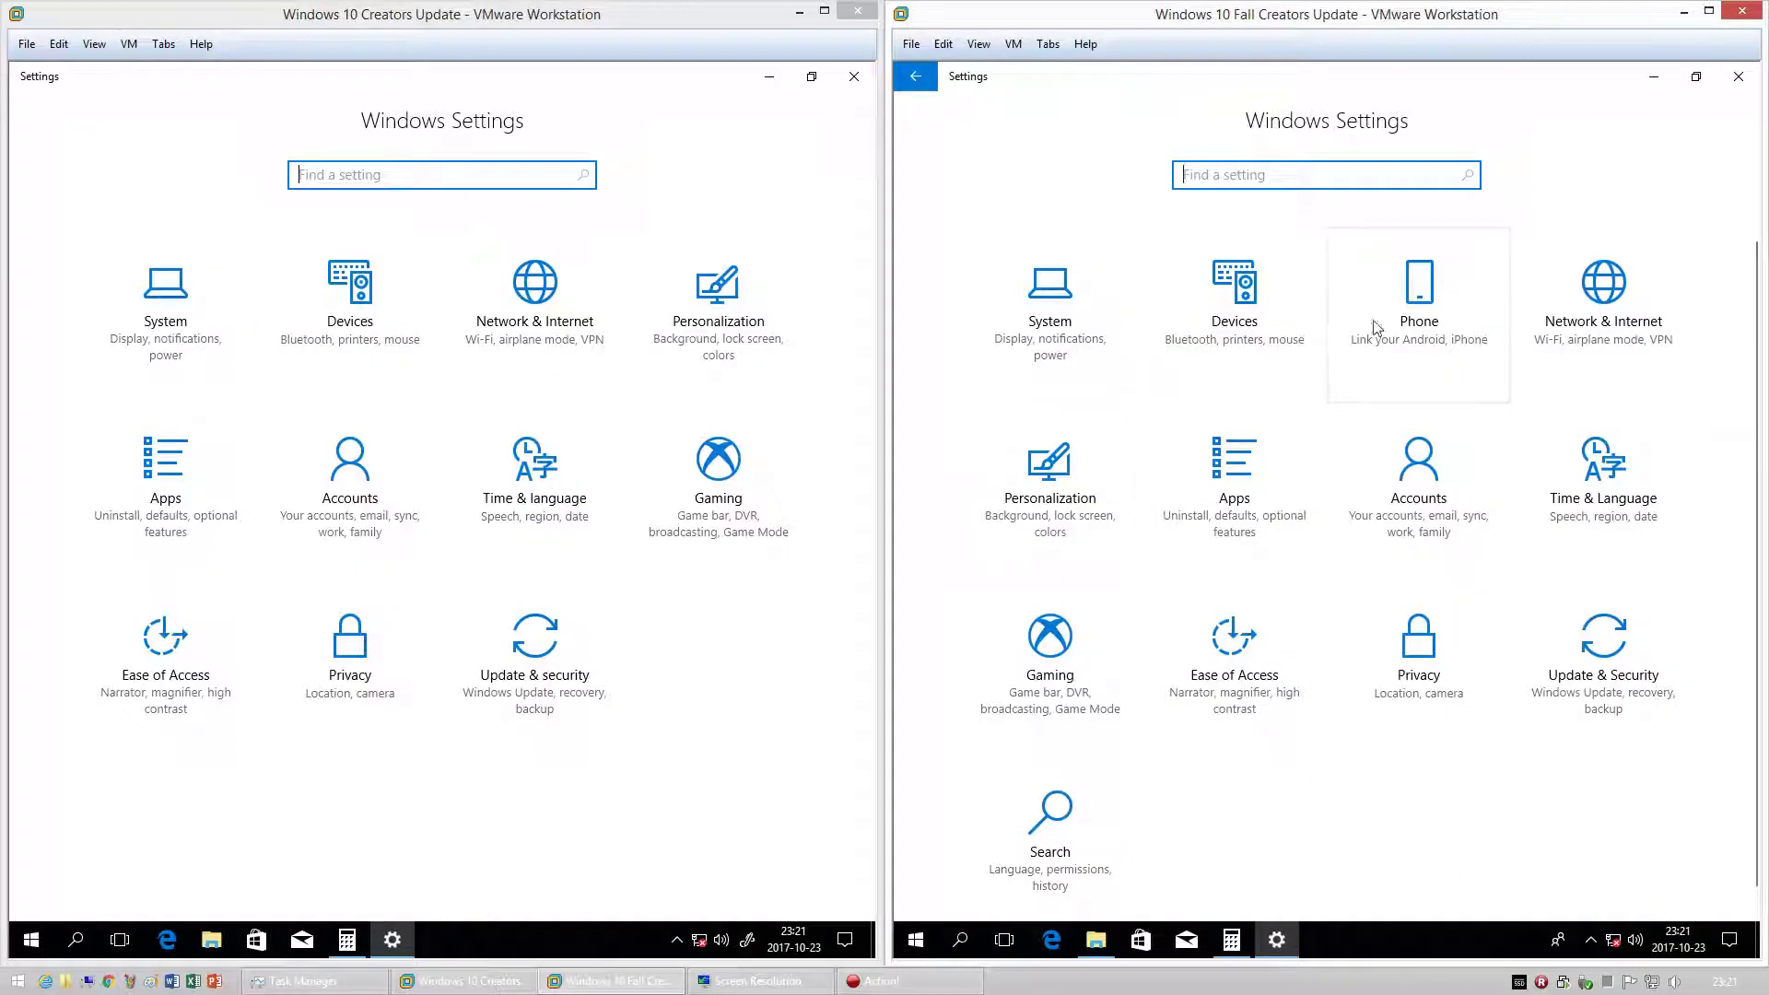
{"action": "left_click", "coordinate": [1377, 327]}
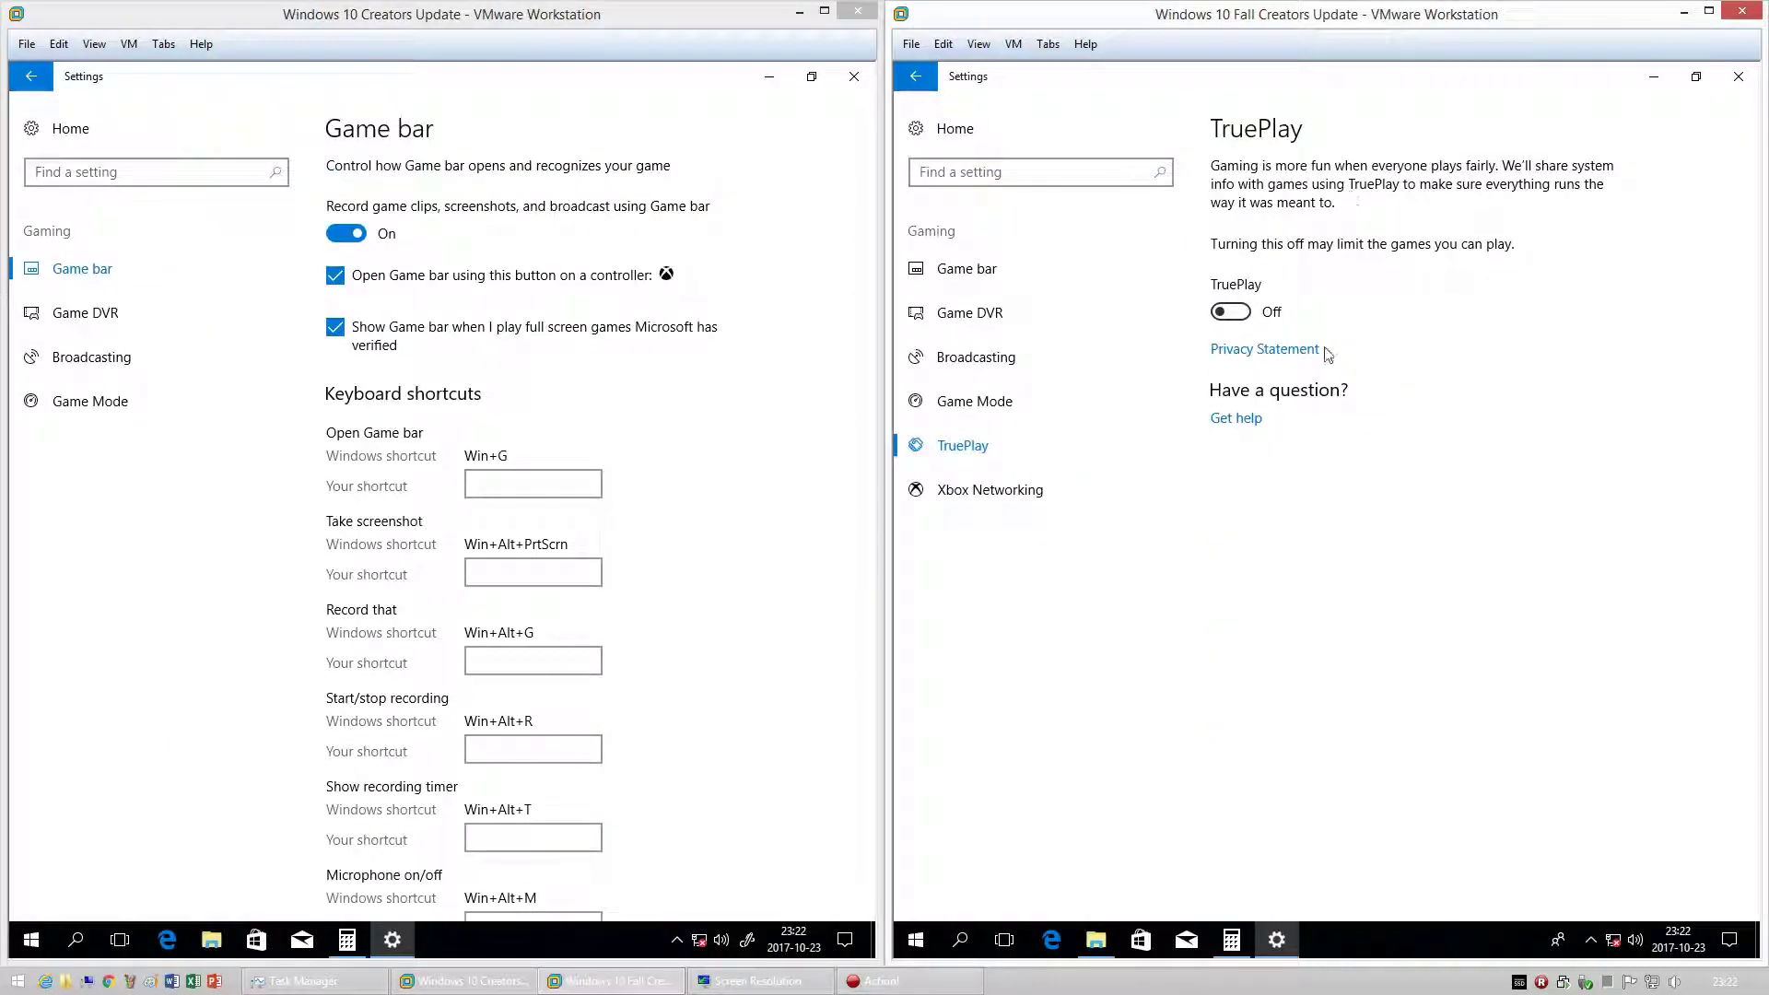
- Open Xbox Networking settings, then position the Edge windows and expand Edge tab previews
{"action": "left_click", "coordinate": [1031, 497]}
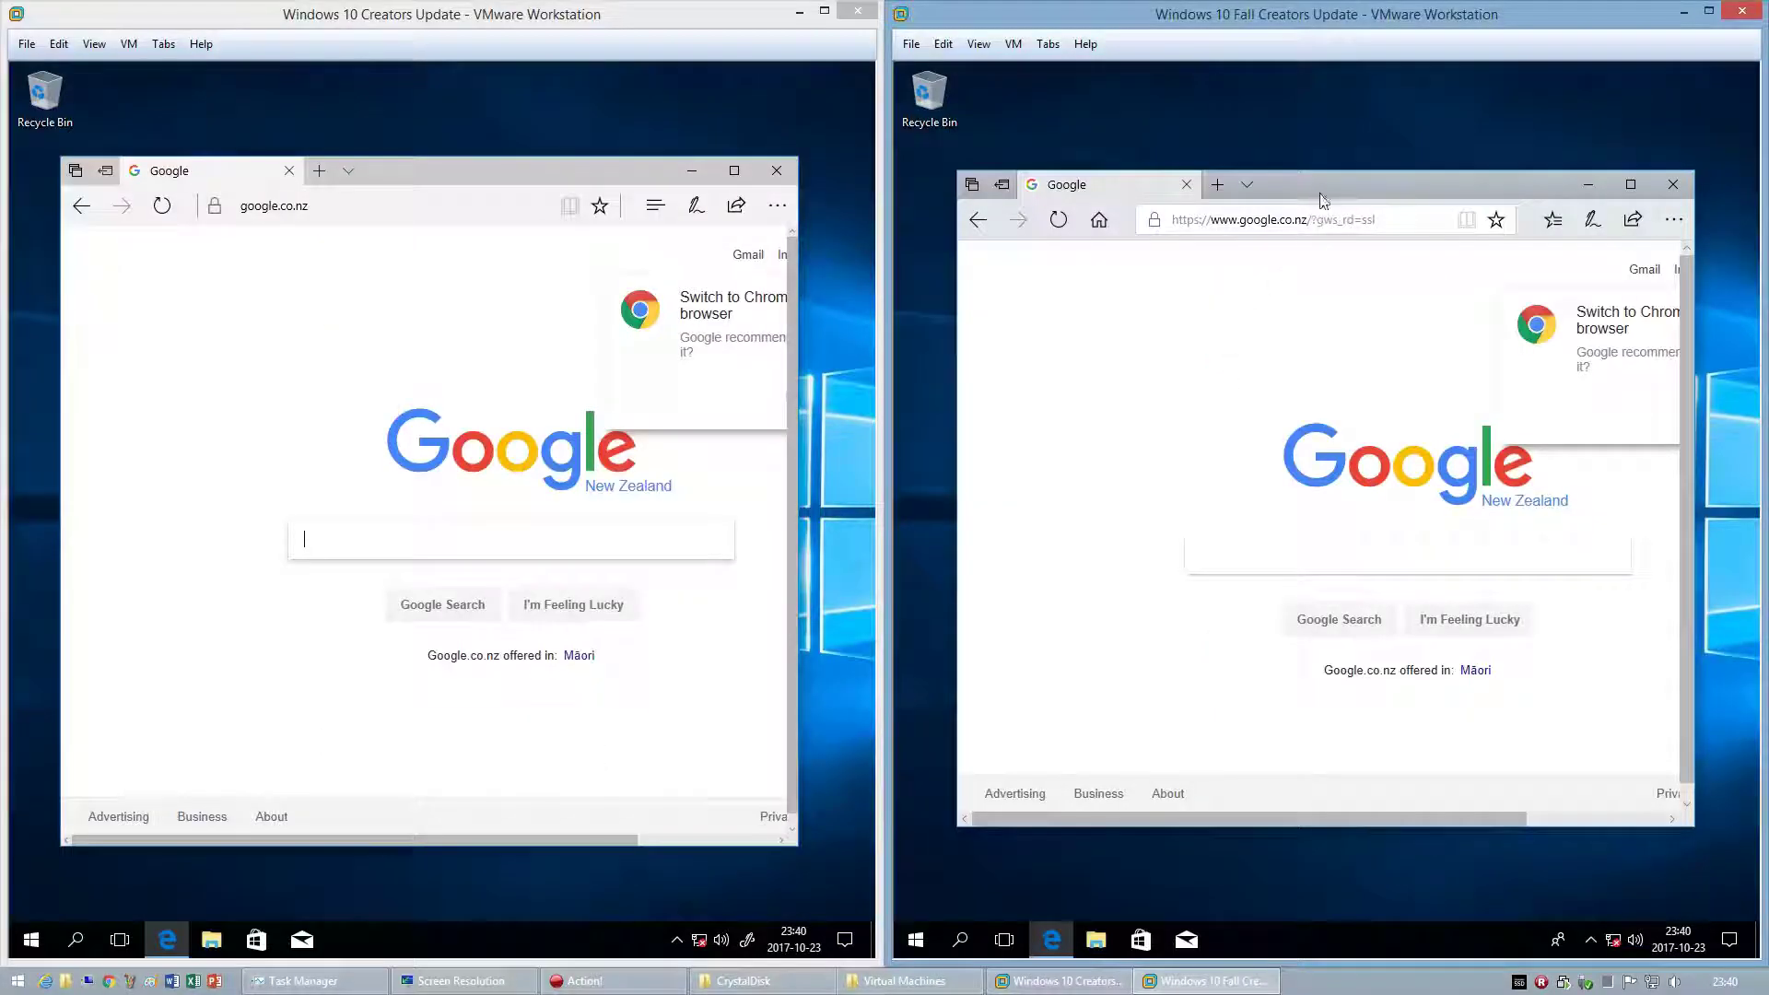
{"action": "left_click_drag", "start_coordinate": [1320, 186], "coordinate": [1308, 175]}
{"action": "left_click_drag", "start_coordinate": [564, 174], "coordinate": [539, 214]}
{"action": "left_click_drag", "start_coordinate": [1242, 174], "coordinate": [1380, 643]}
{"action": "left_click", "coordinate": [1251, 253]}
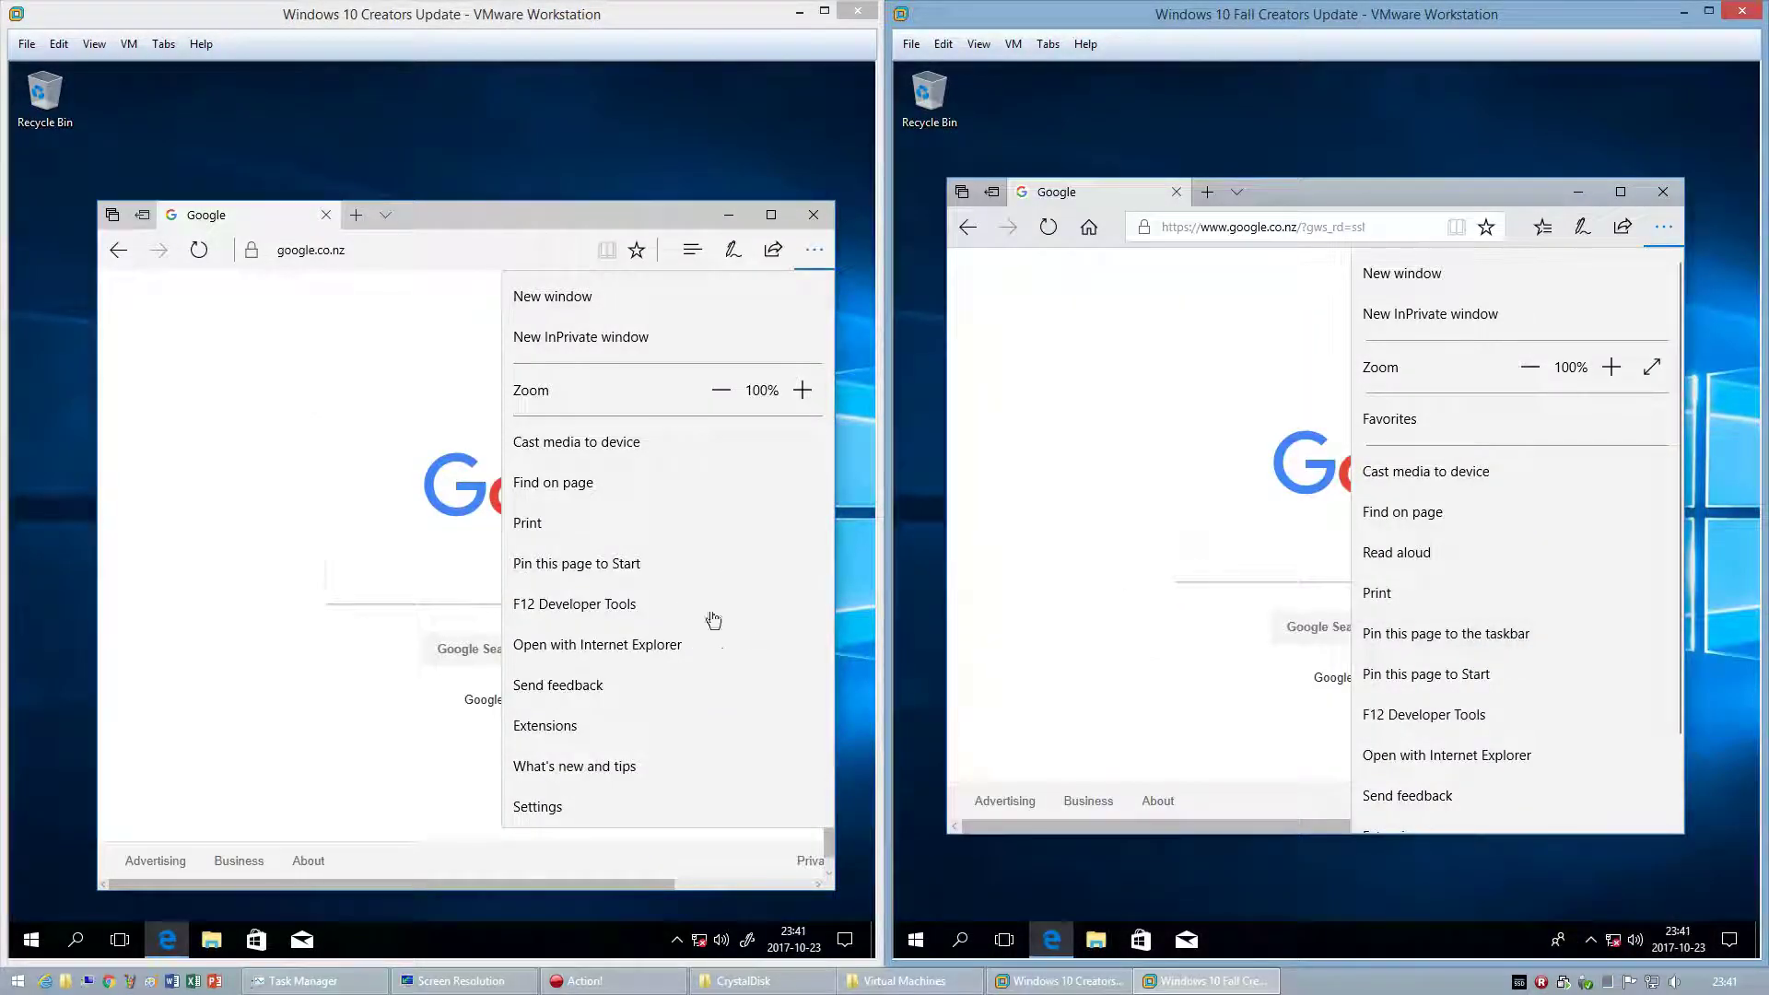
- Have Edge read the Google page aloud, then enter and exit full-screen mode
{"action": "left_click", "coordinate": [1428, 555]}
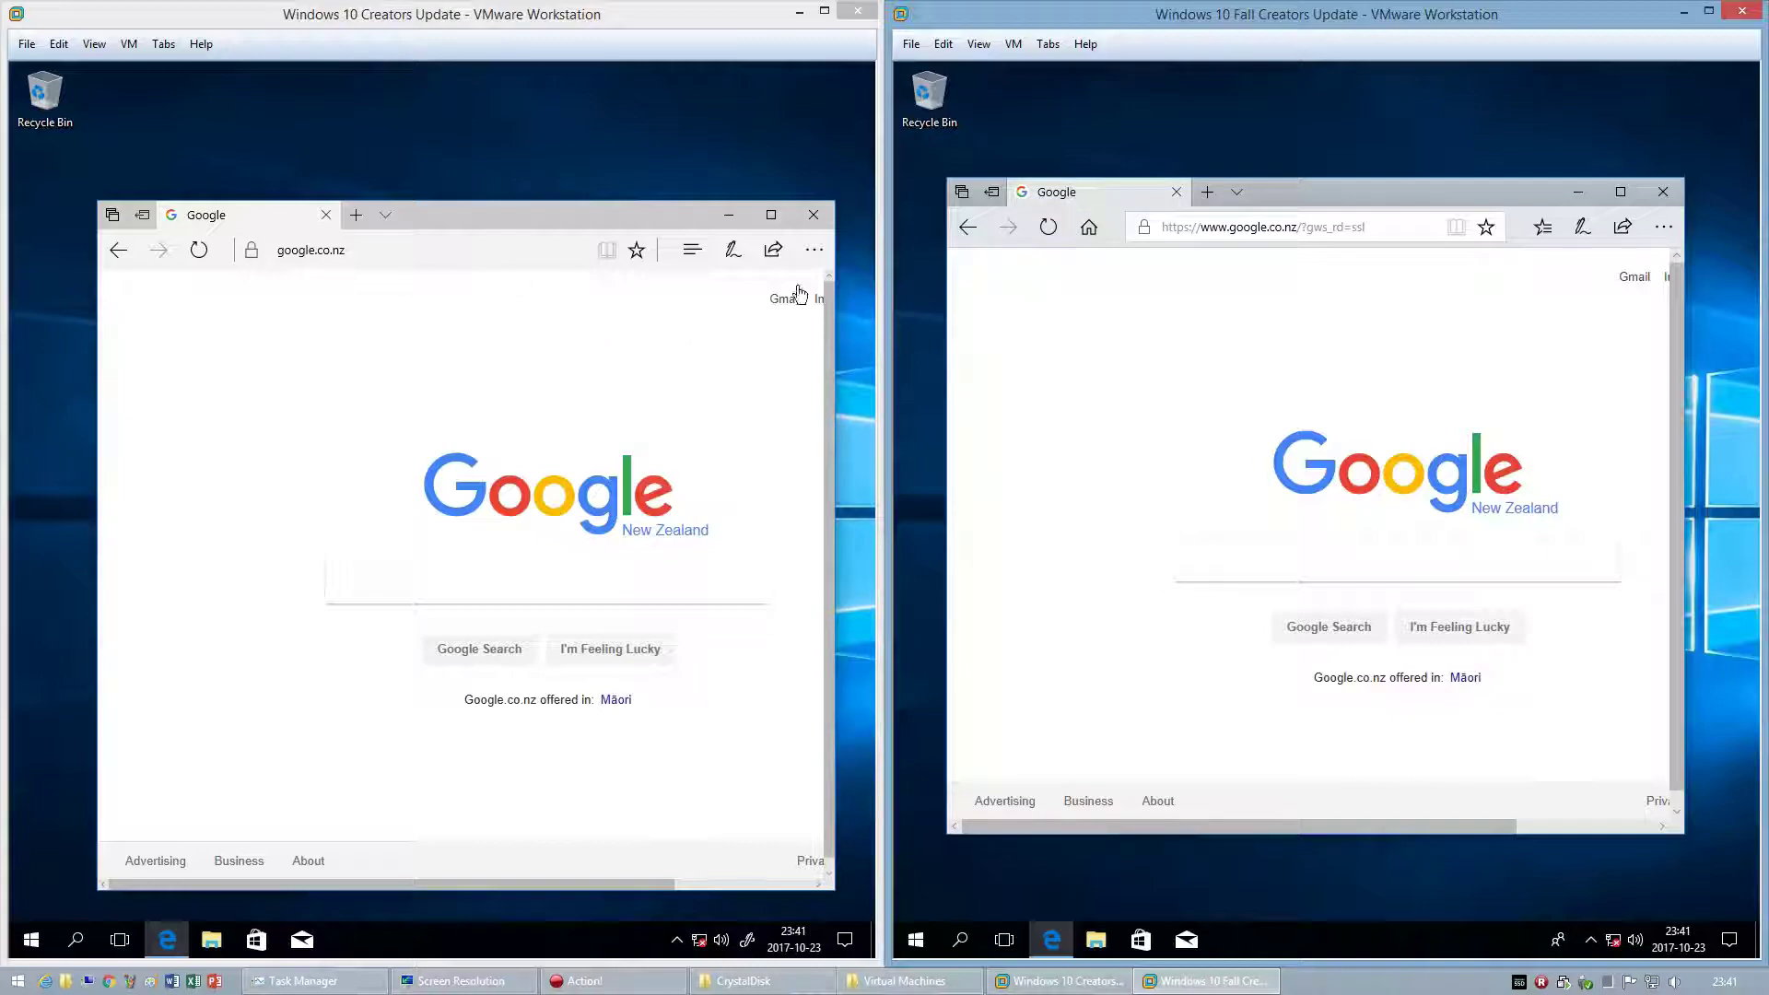
{"action": "left_click", "coordinate": [811, 251]}
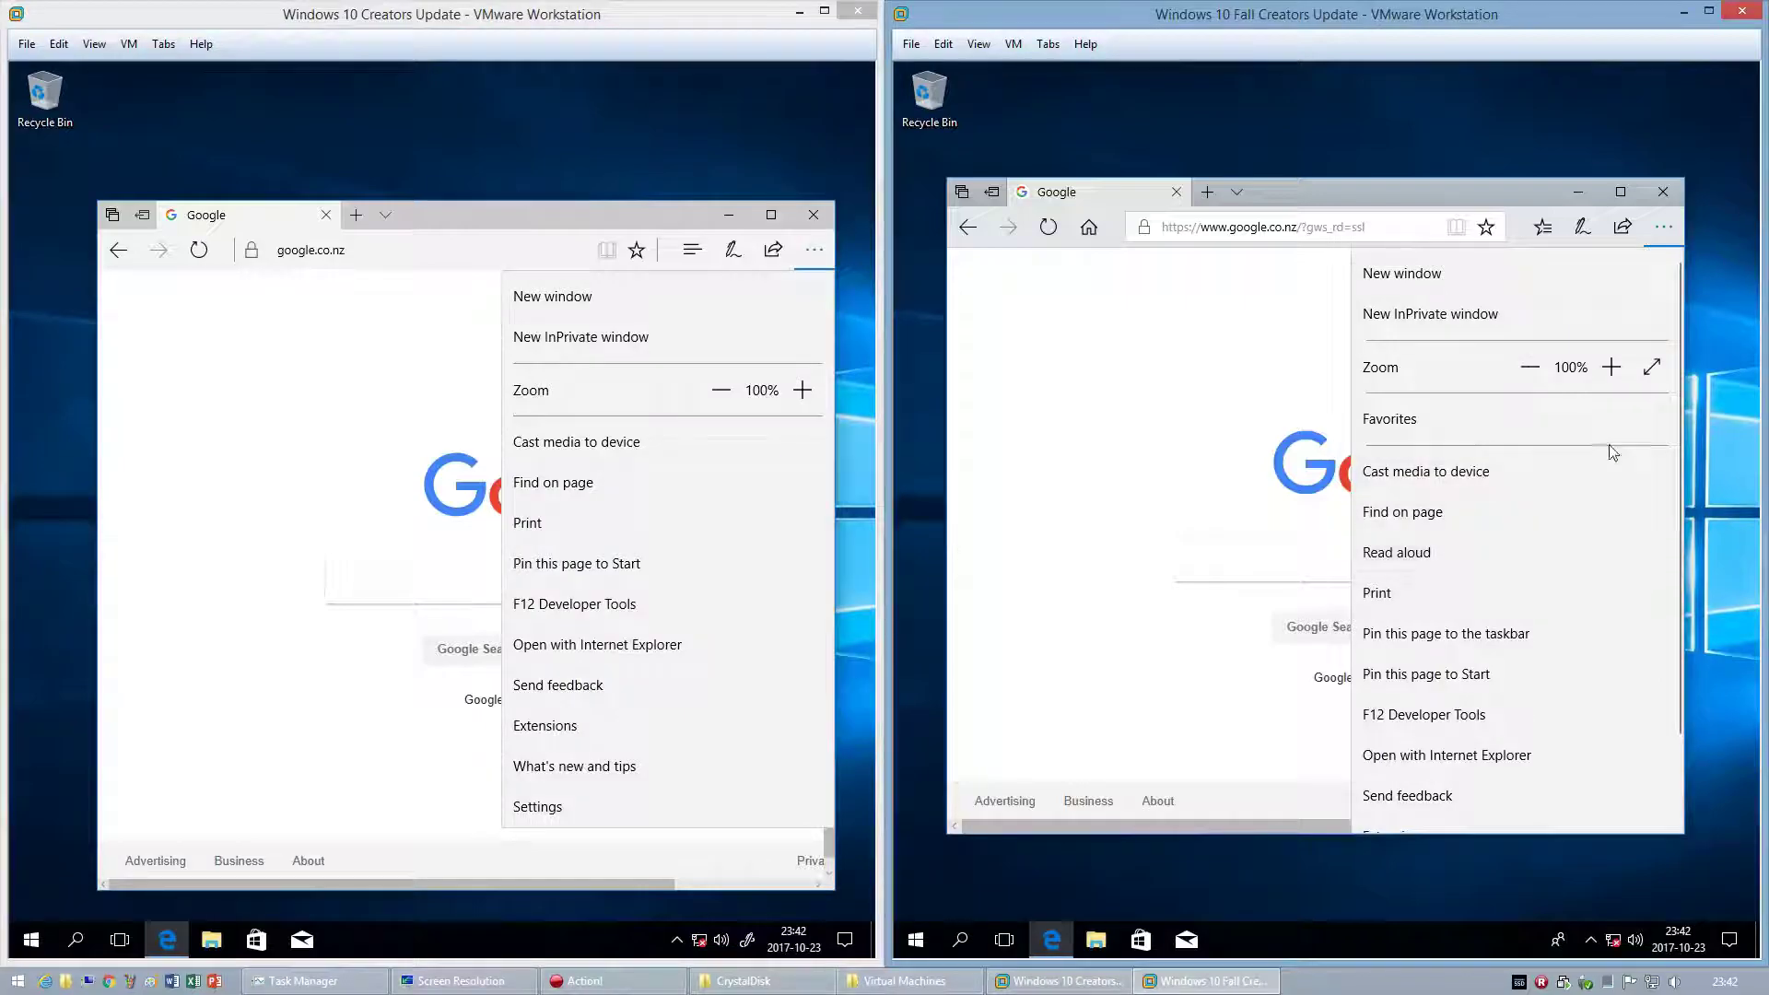
{"action": "left_click", "coordinate": [1651, 367]}
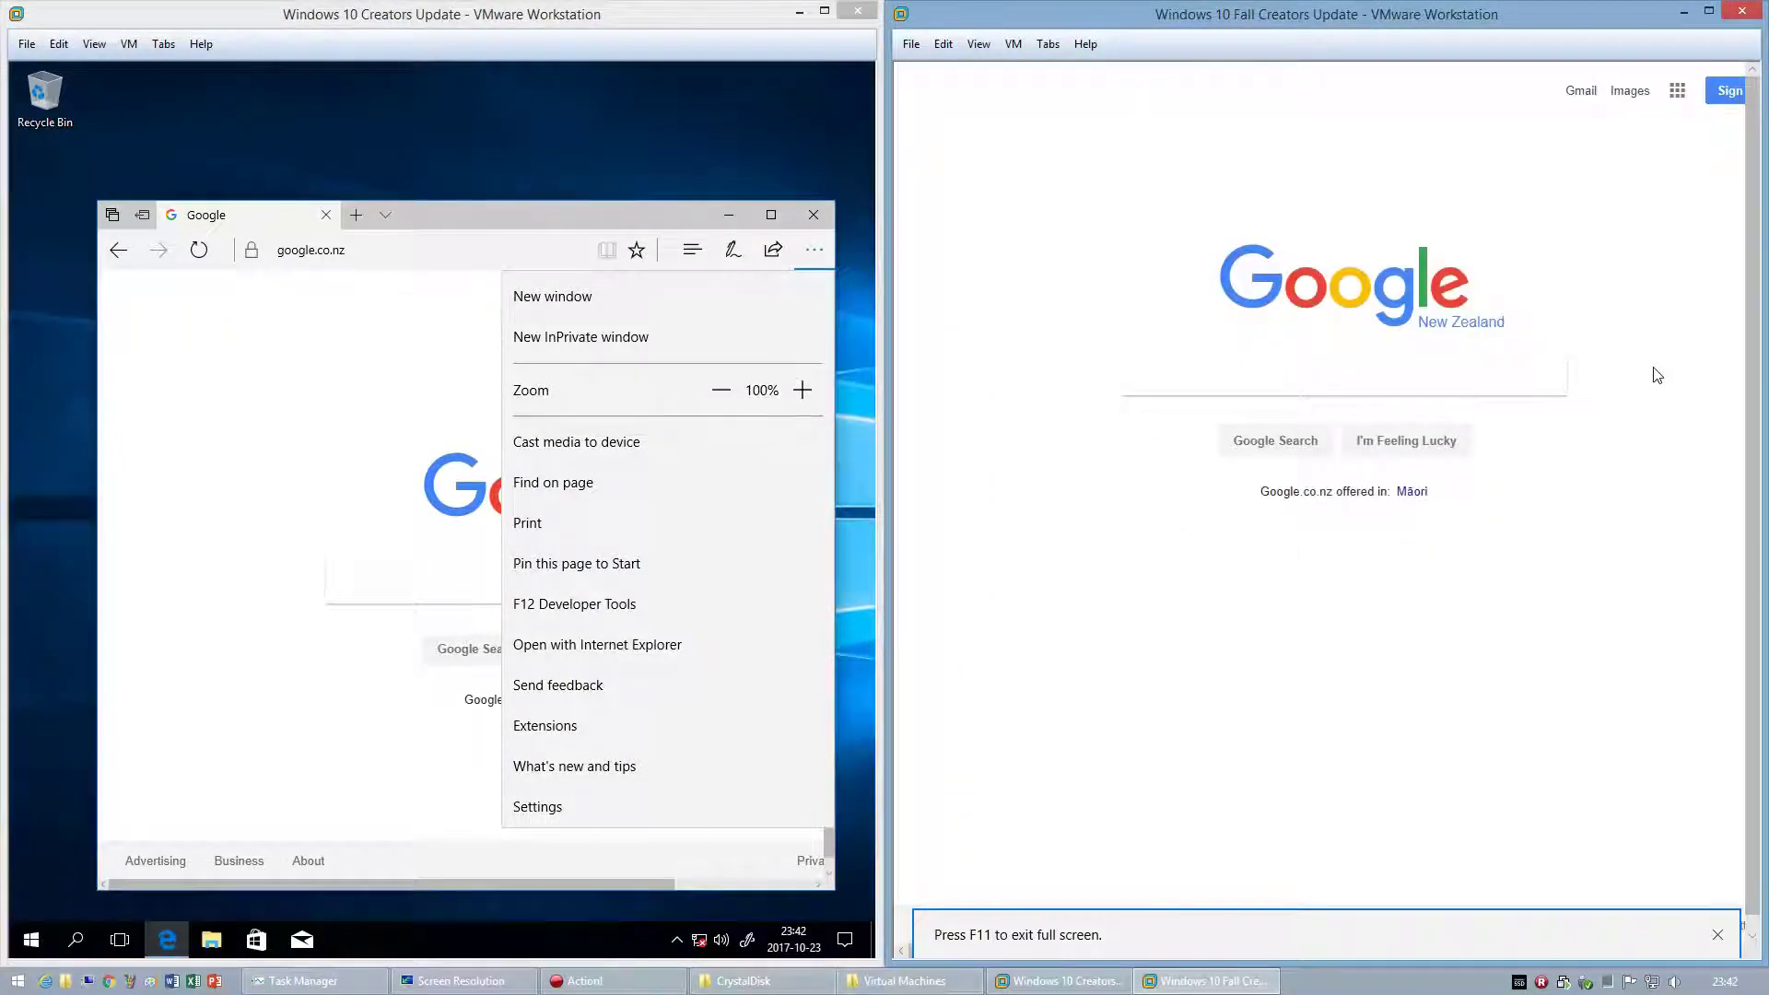
{"action": "left_click", "coordinate": [1714, 935]}
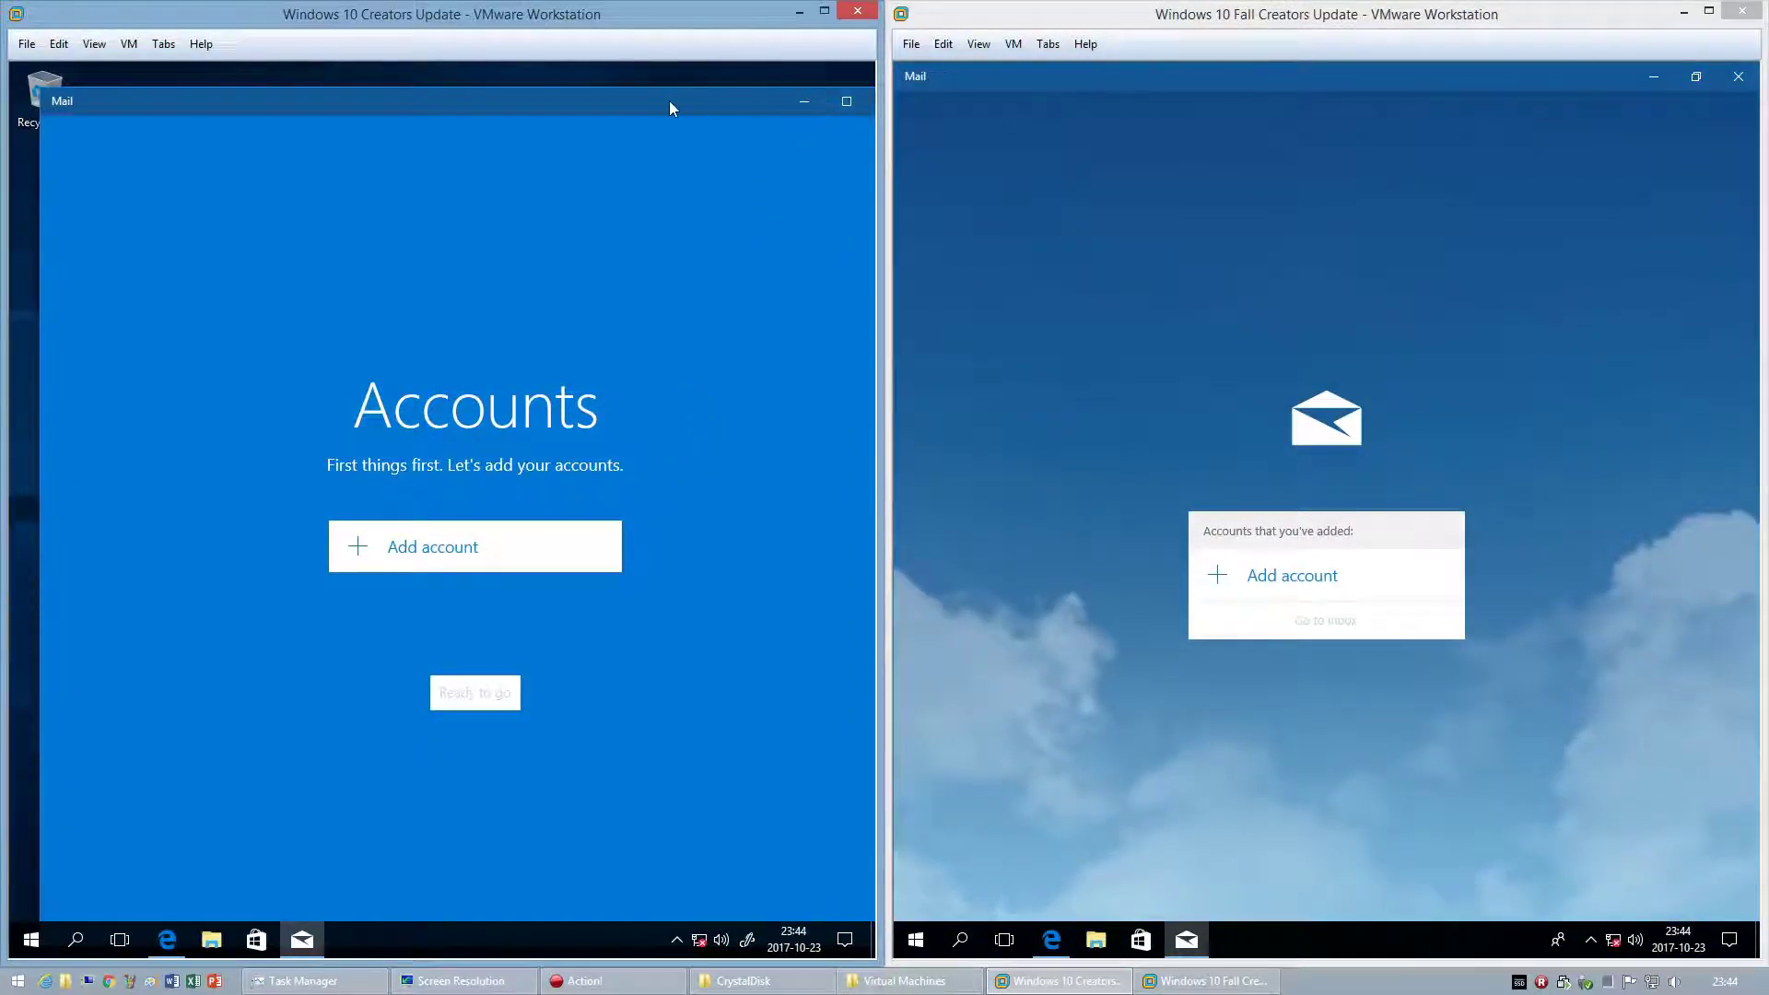
- Close Mail in the Creators Update VM, lower the People window, and bring up speaker properties
{"action": "left_click_drag", "start_coordinate": [668, 102], "coordinate": [622, 87]}
{"action": "left_click", "coordinate": [842, 87]}
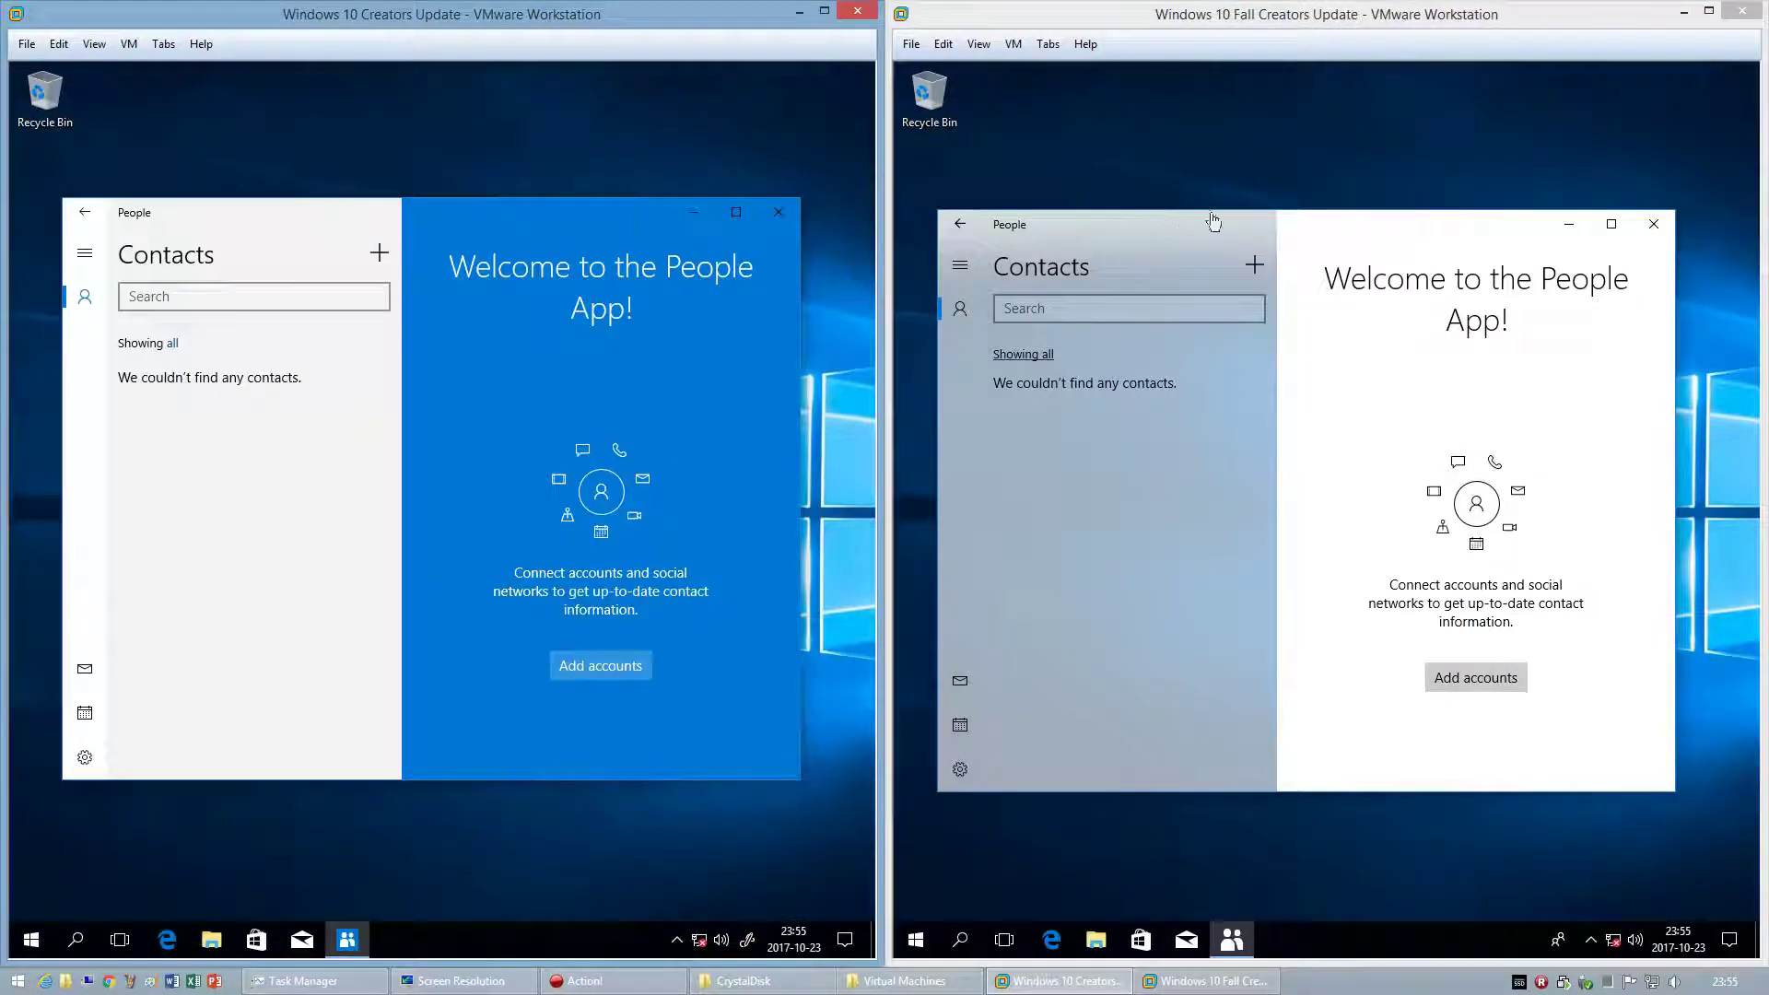
{"action": "left_click_drag", "start_coordinate": [1214, 221], "coordinate": [1365, 293]}
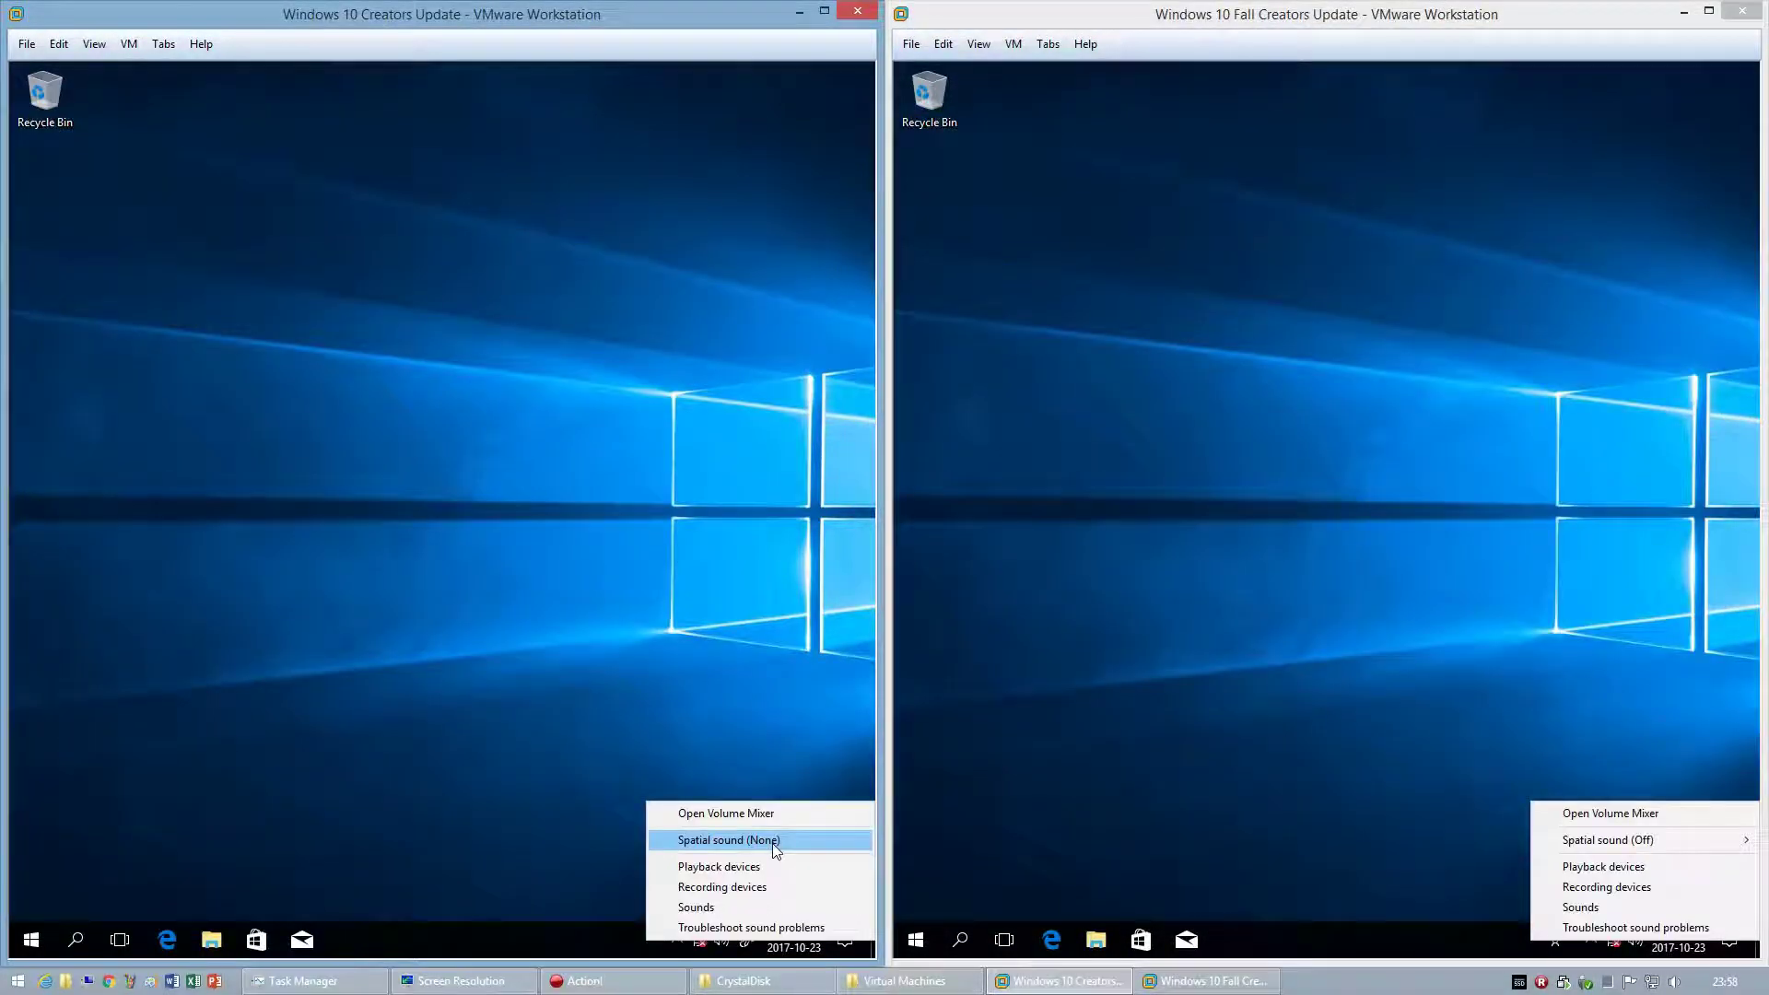
{"action": "left_click", "coordinate": [775, 843]}
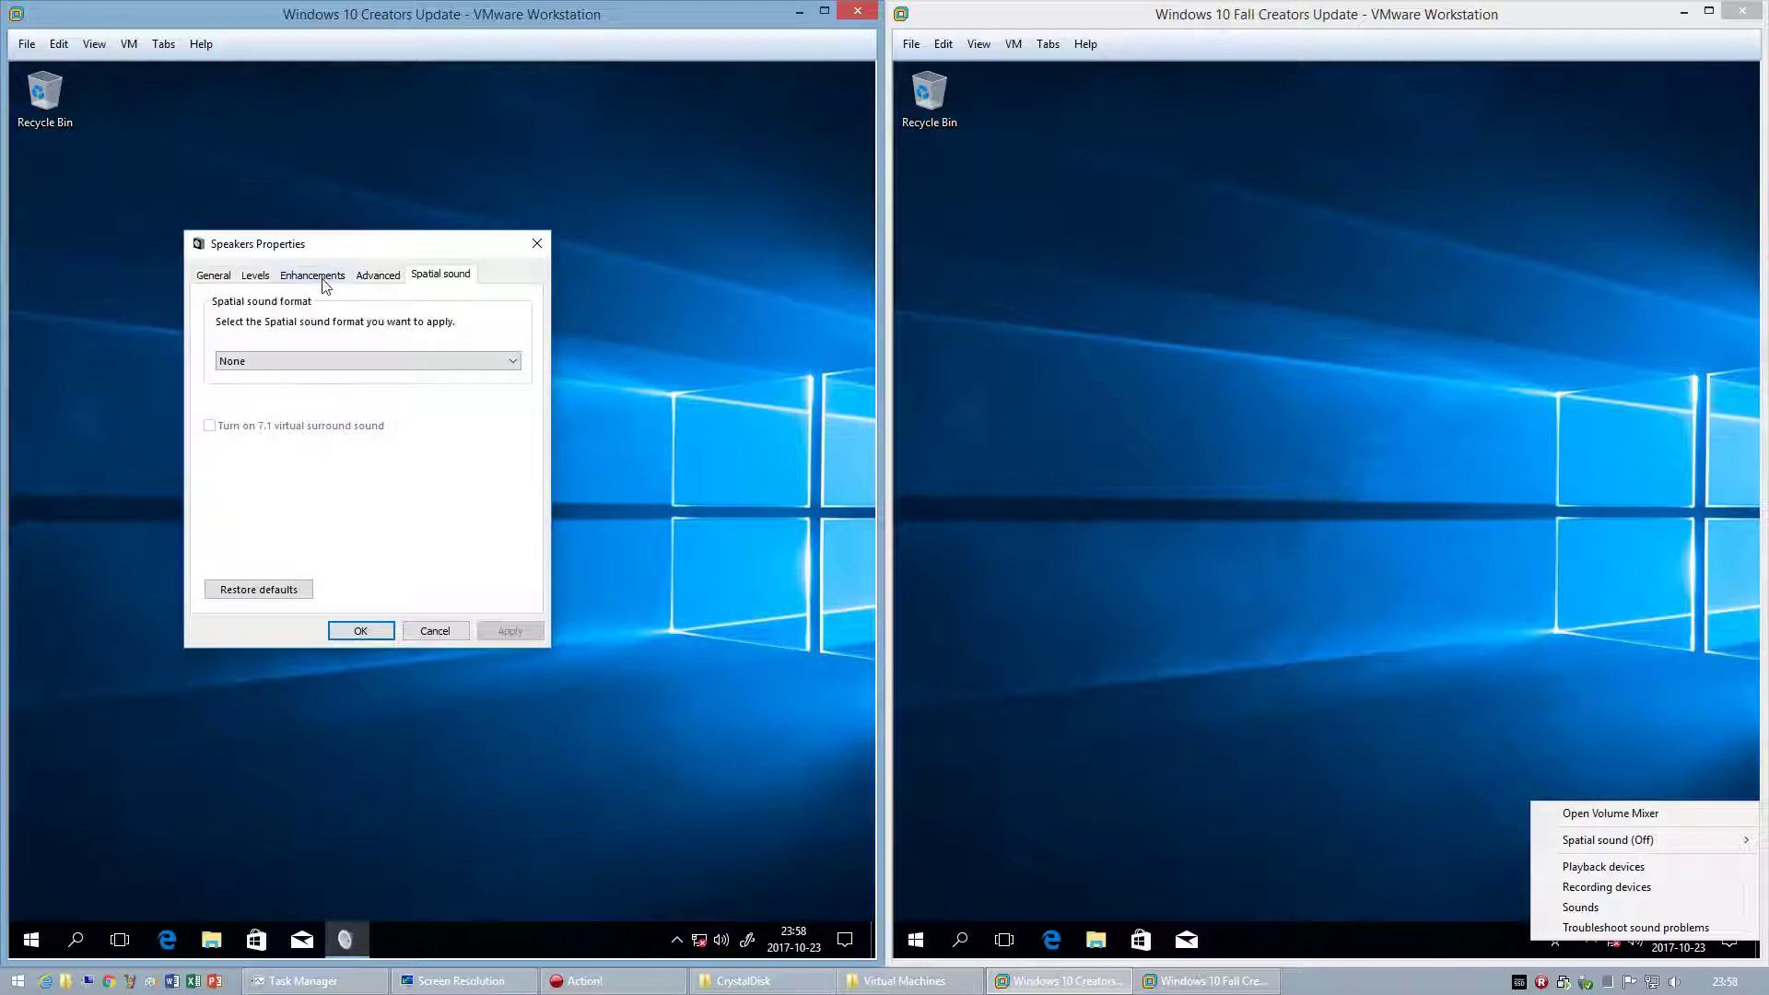
- Show the Fall Creators Update VM's Spatial sound (Off) submenu with Windows Sonic and Dolby Atmos
{"action": "left_click", "coordinate": [1608, 839]}
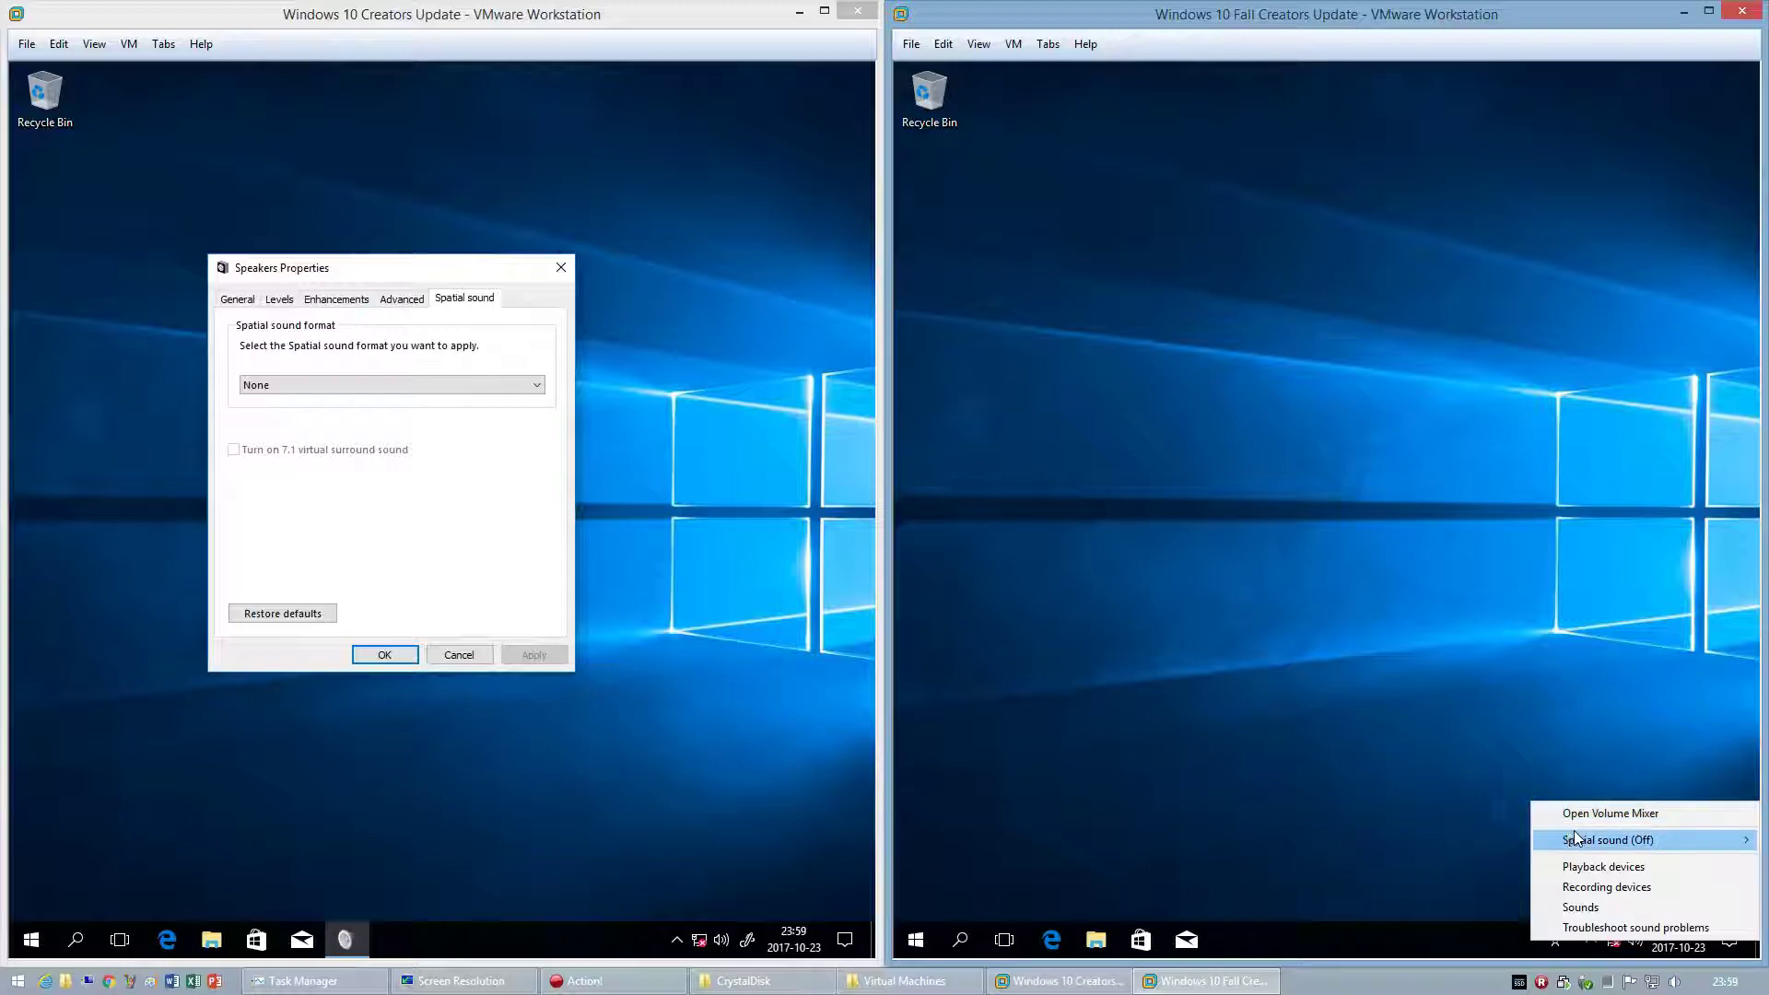
{"action": "mouse_move", "coordinate": [1575, 838]}
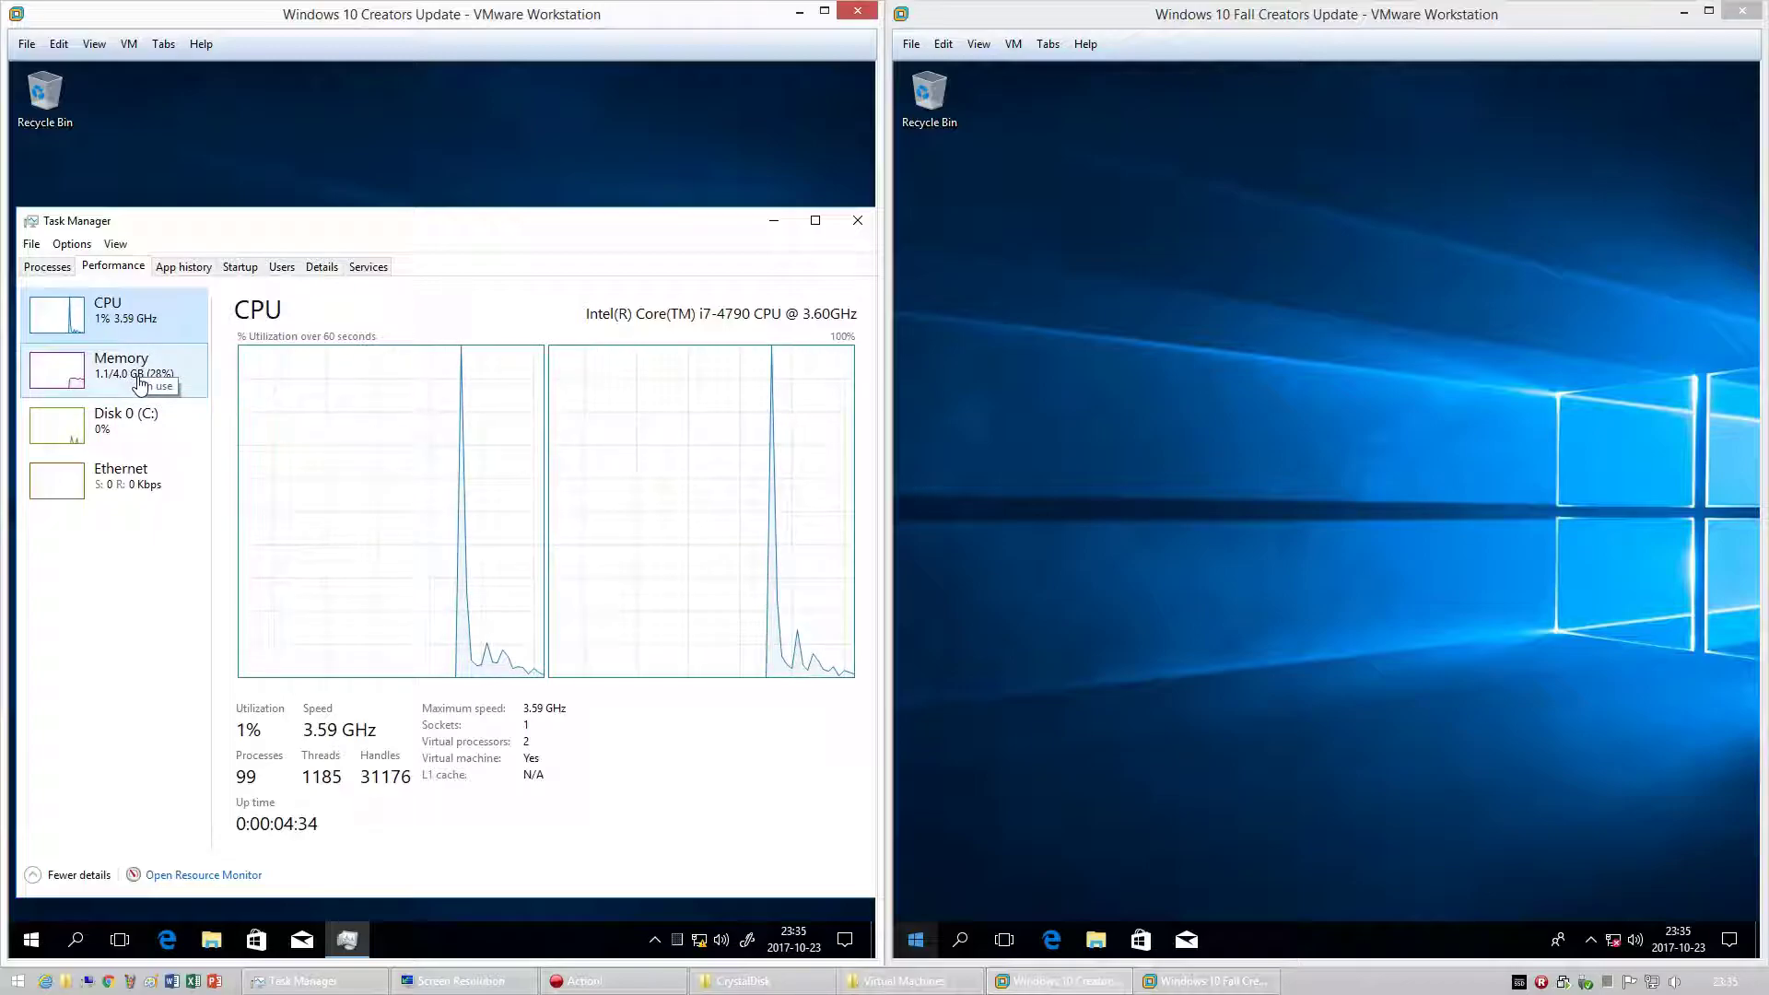
- View Memory, then Disk 0 (C:) performance in the Creators Update VM's Task Manager
{"action": "left_click", "coordinate": [140, 385]}
{"action": "left_click", "coordinate": [134, 423]}
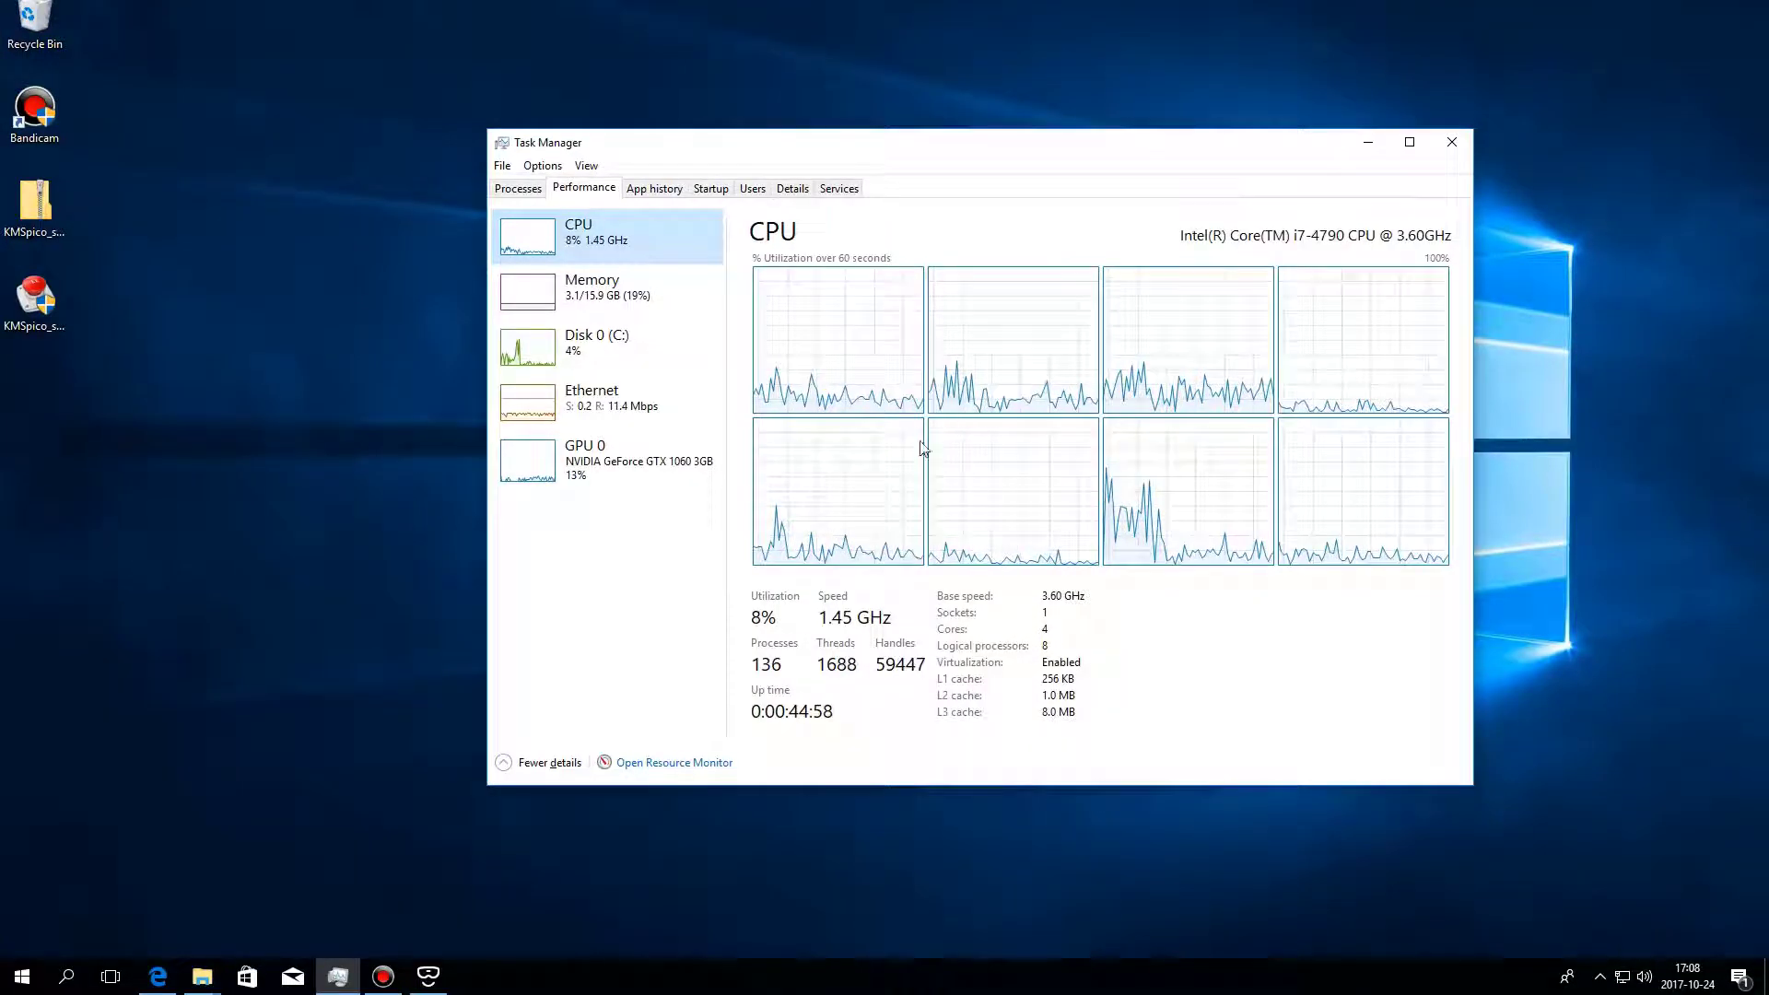
- Show GPU 0, cycling the first graph through Security, Compute_0 and VR, then view Processes
{"action": "left_click", "coordinate": [669, 467]}
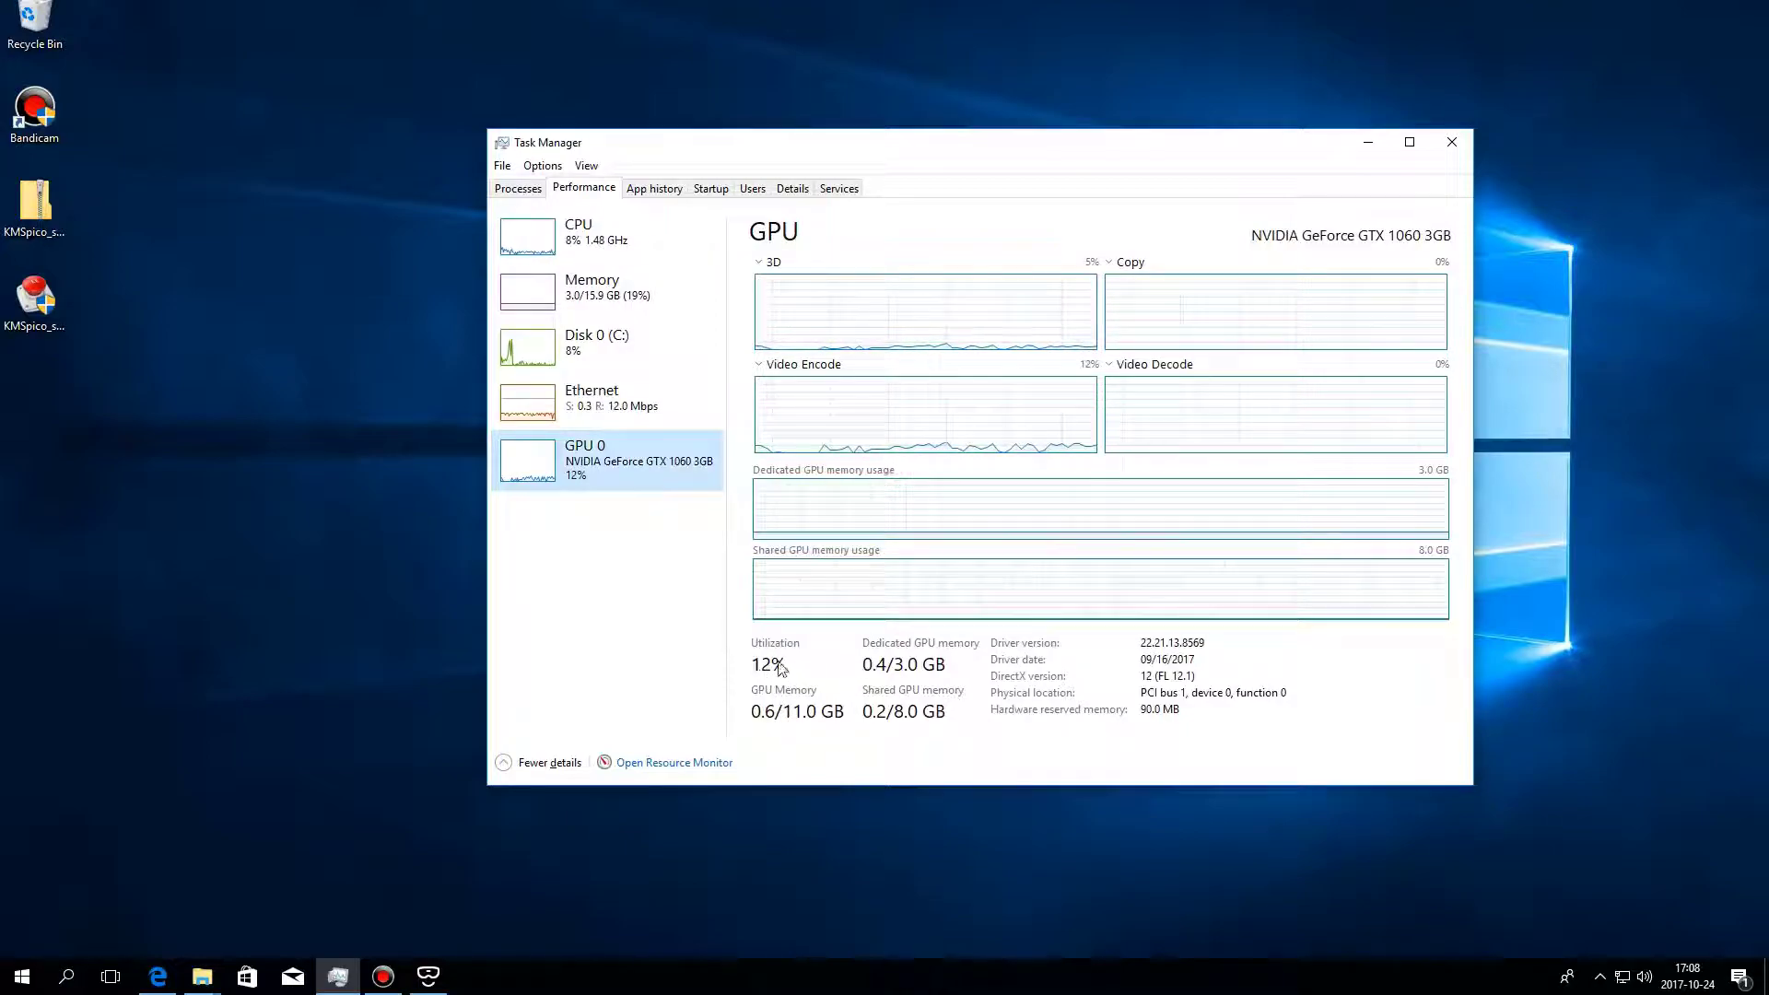
{"action": "left_click", "coordinate": [776, 267]}
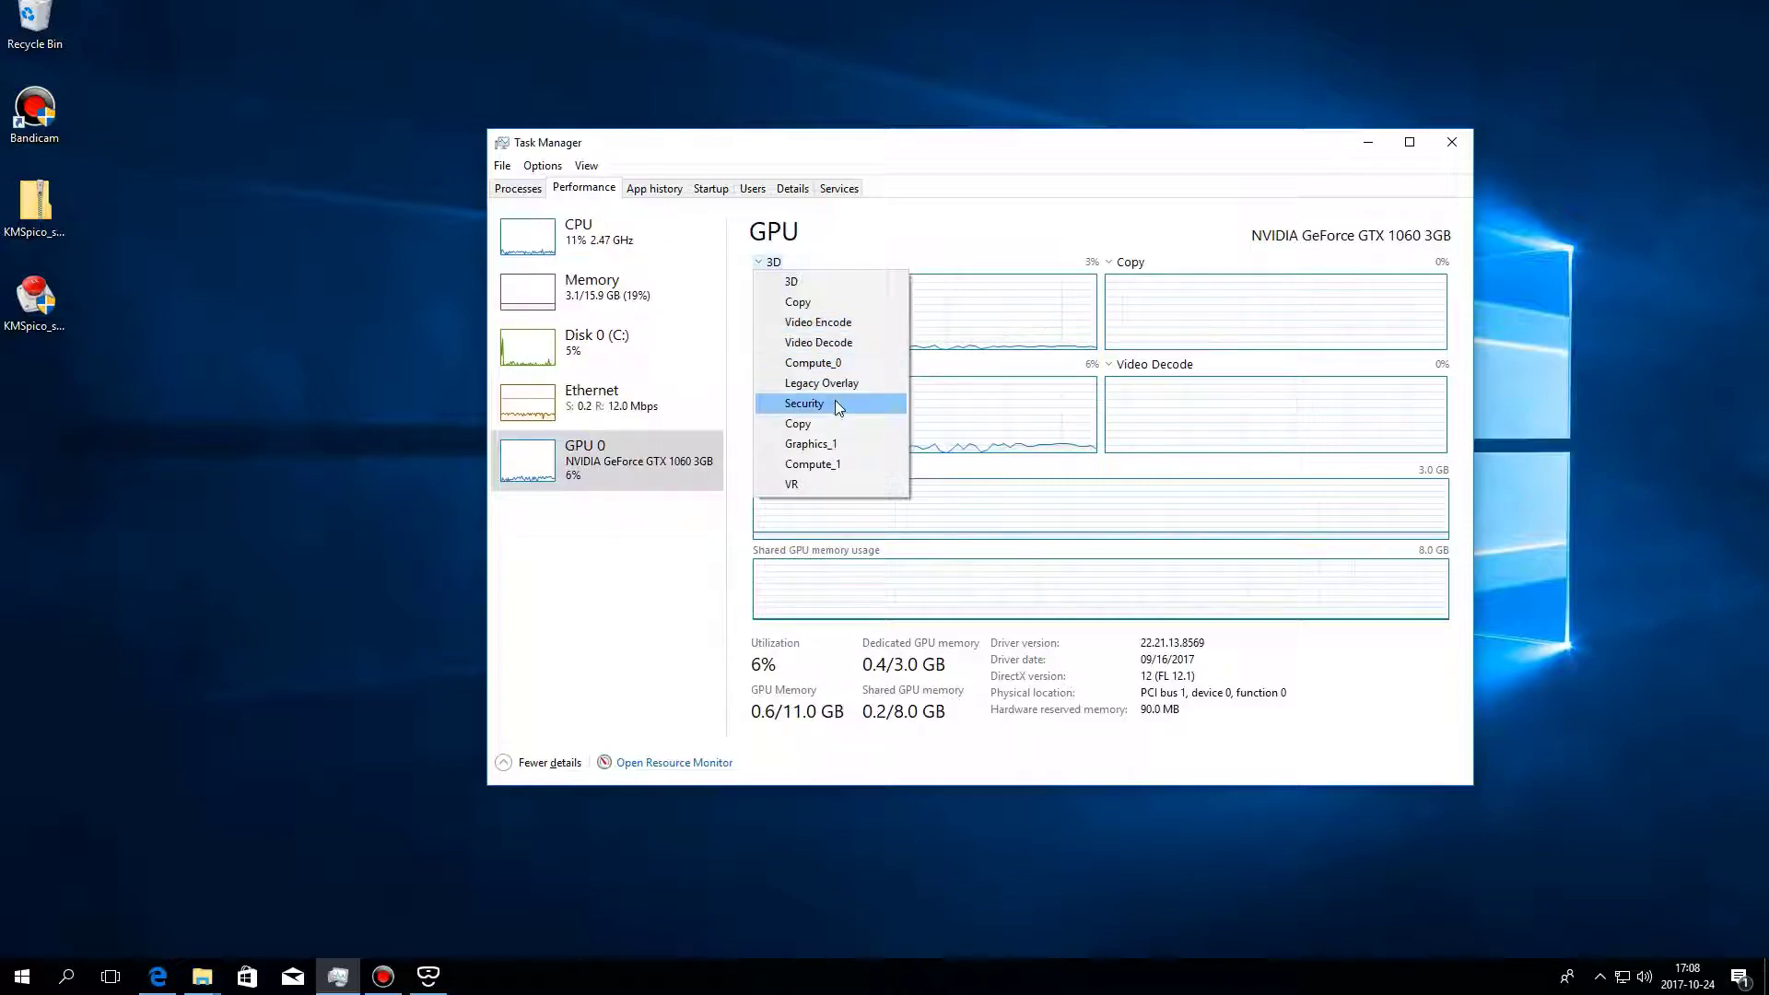
{"action": "left_click", "coordinate": [834, 403]}
{"action": "left_click", "coordinate": [787, 267]}
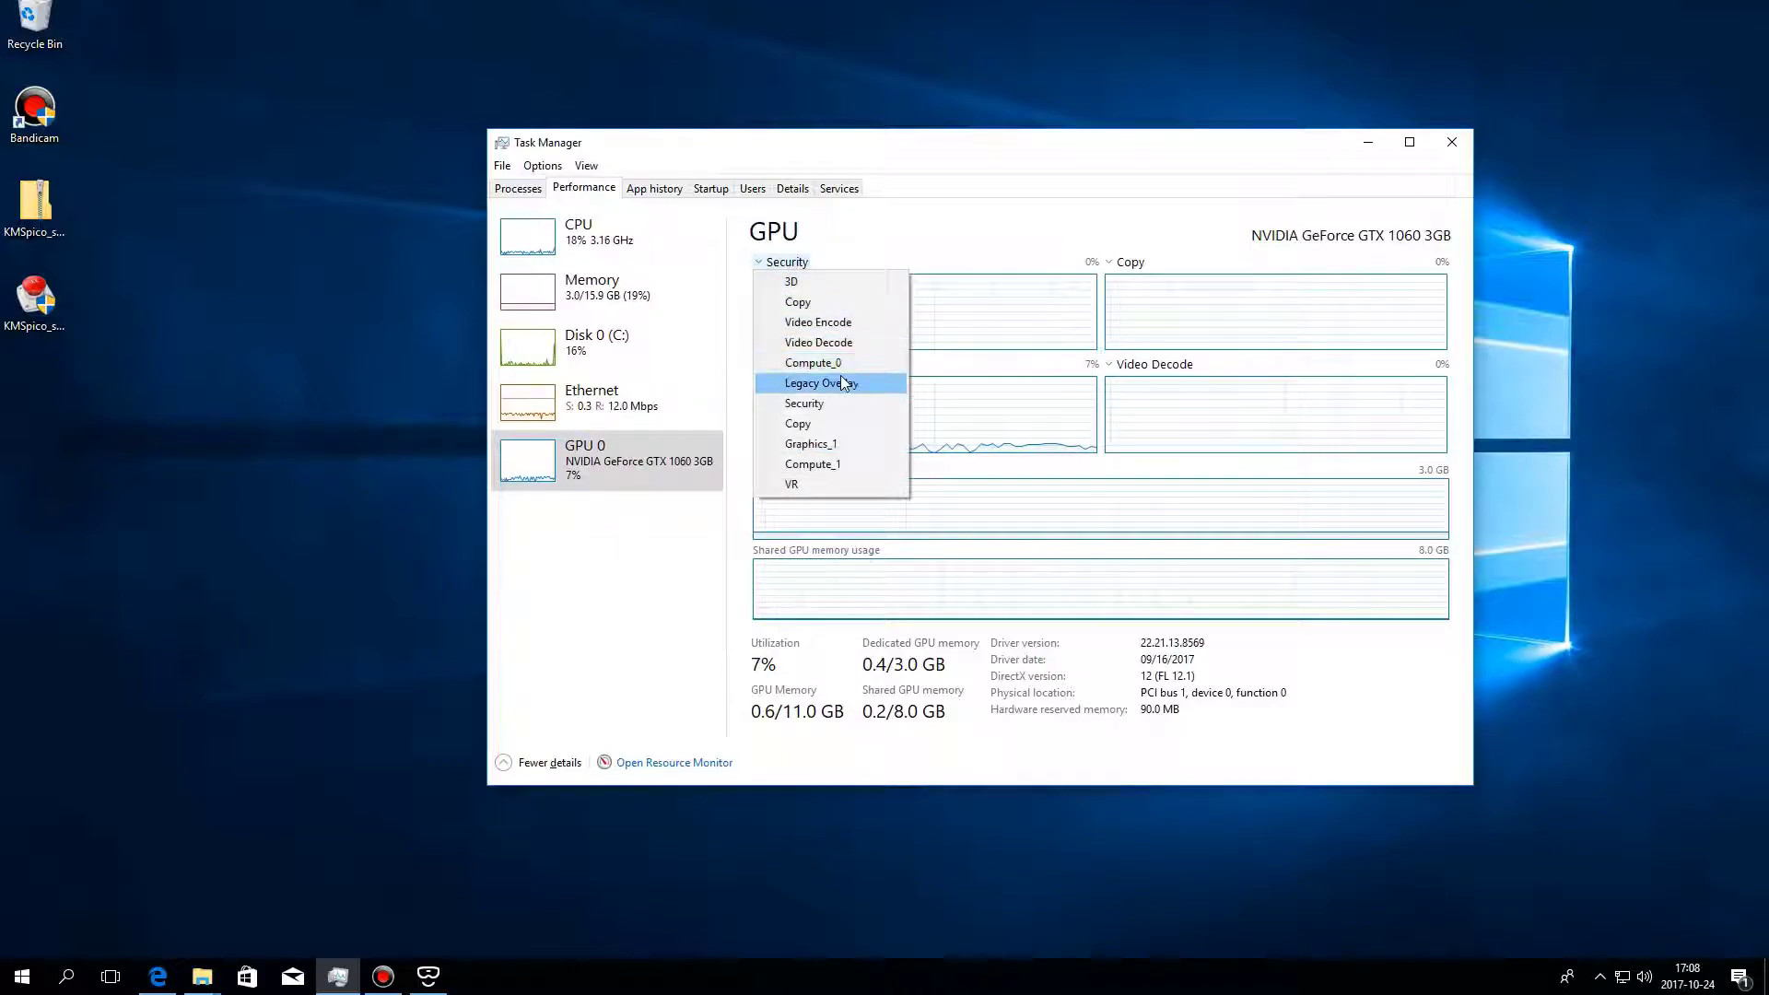
{"action": "left_click", "coordinate": [838, 366]}
{"action": "left_click", "coordinate": [782, 267]}
{"action": "left_click", "coordinate": [829, 486]}
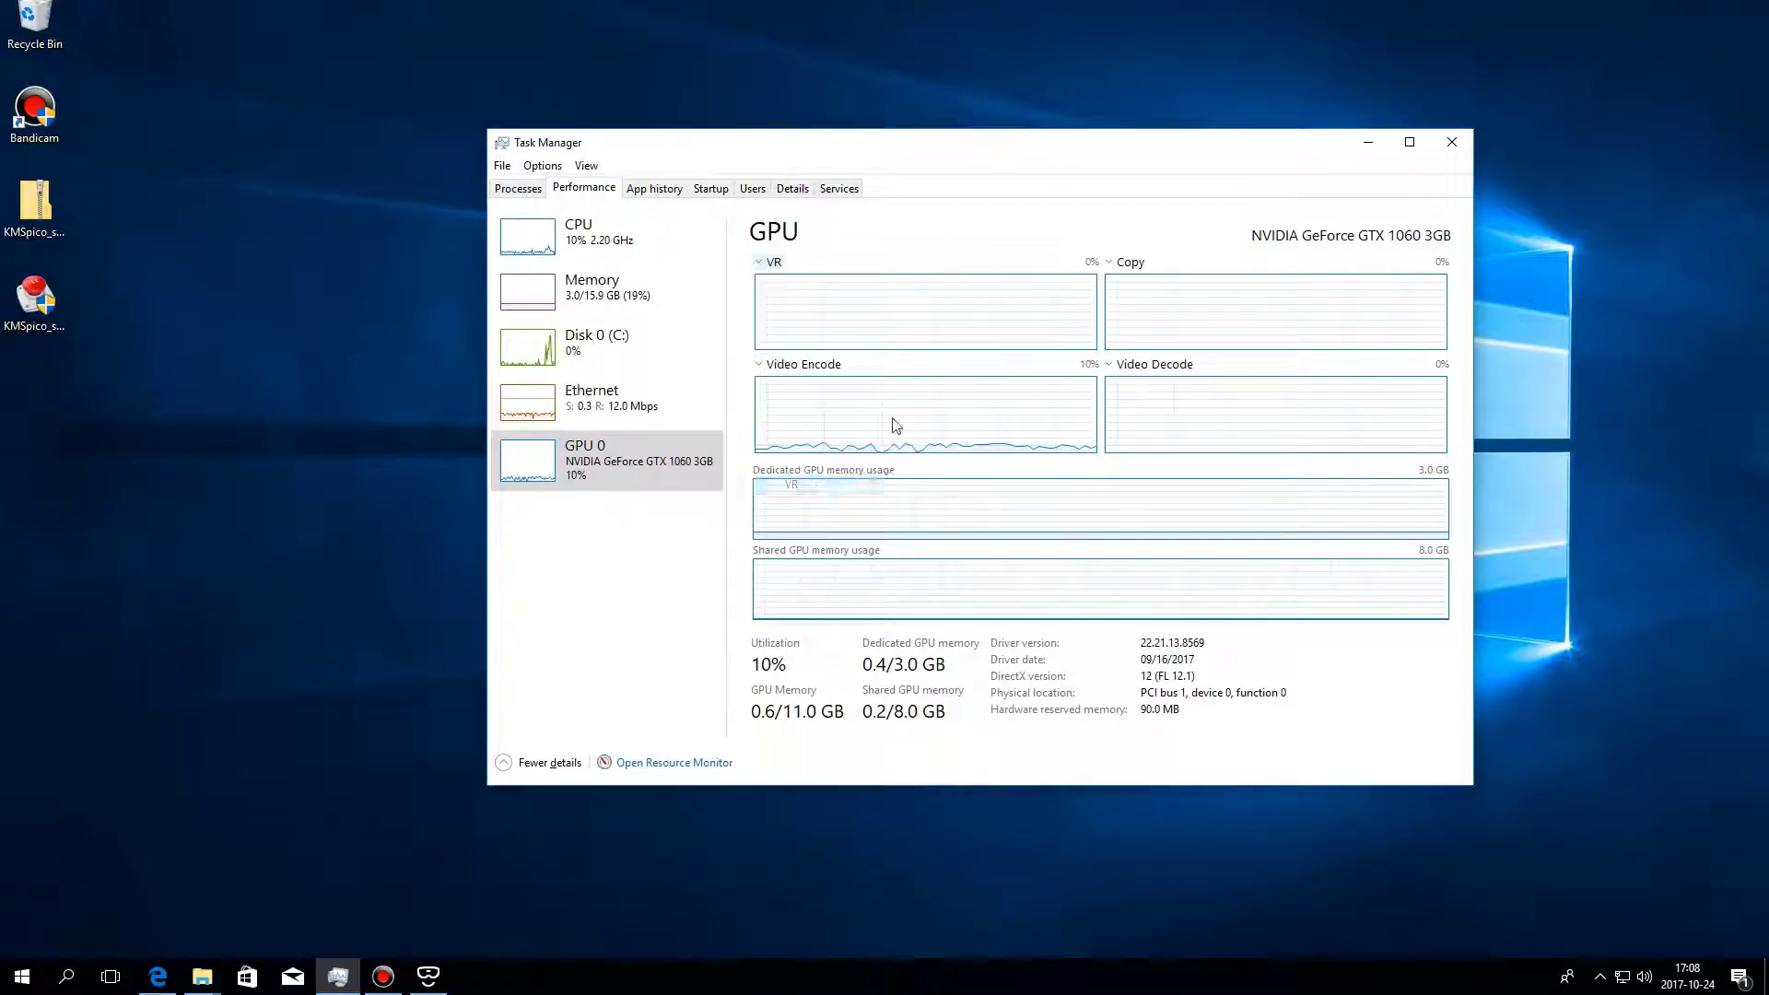
{"action": "left_click", "coordinate": [518, 188]}
{"action": "right_click", "coordinate": [954, 234]}
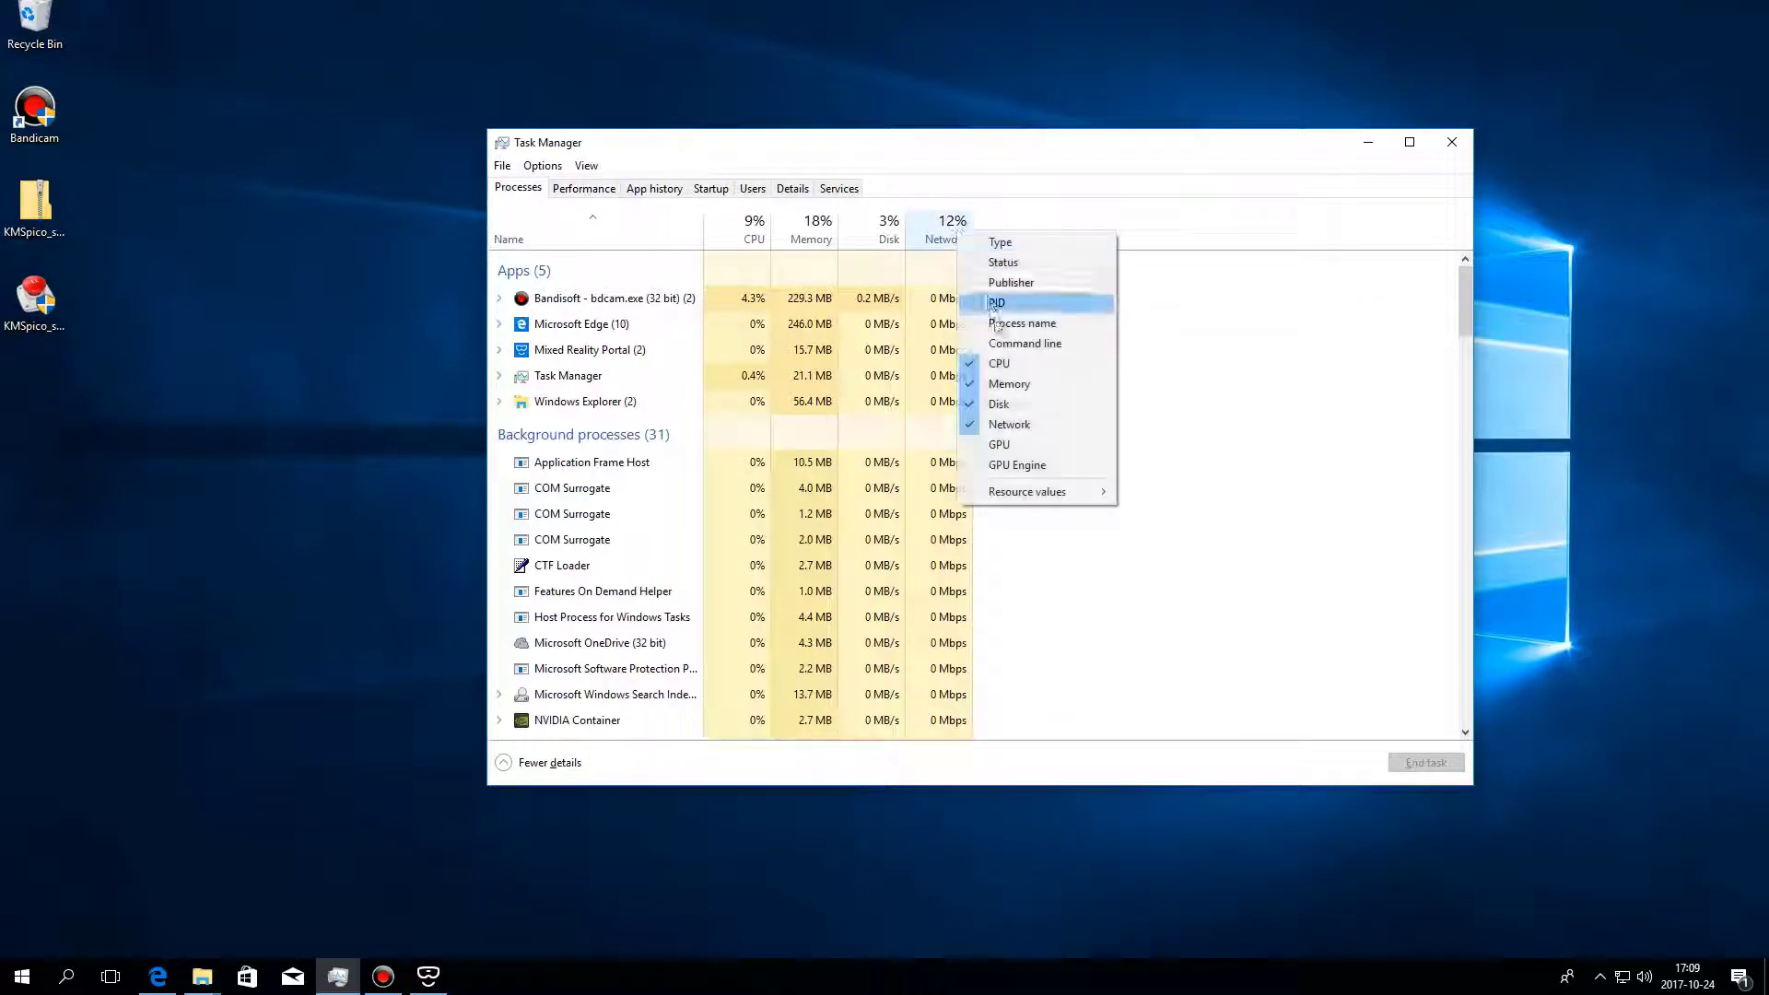
- Add GPU and GPU Engine columns, sort by GPU Engine then GPU, and walk forward in Mixed Reality Portal
{"action": "left_click", "coordinate": [1000, 445]}
{"action": "right_click", "coordinate": [949, 241]}
{"action": "left_click", "coordinate": [1014, 468]}
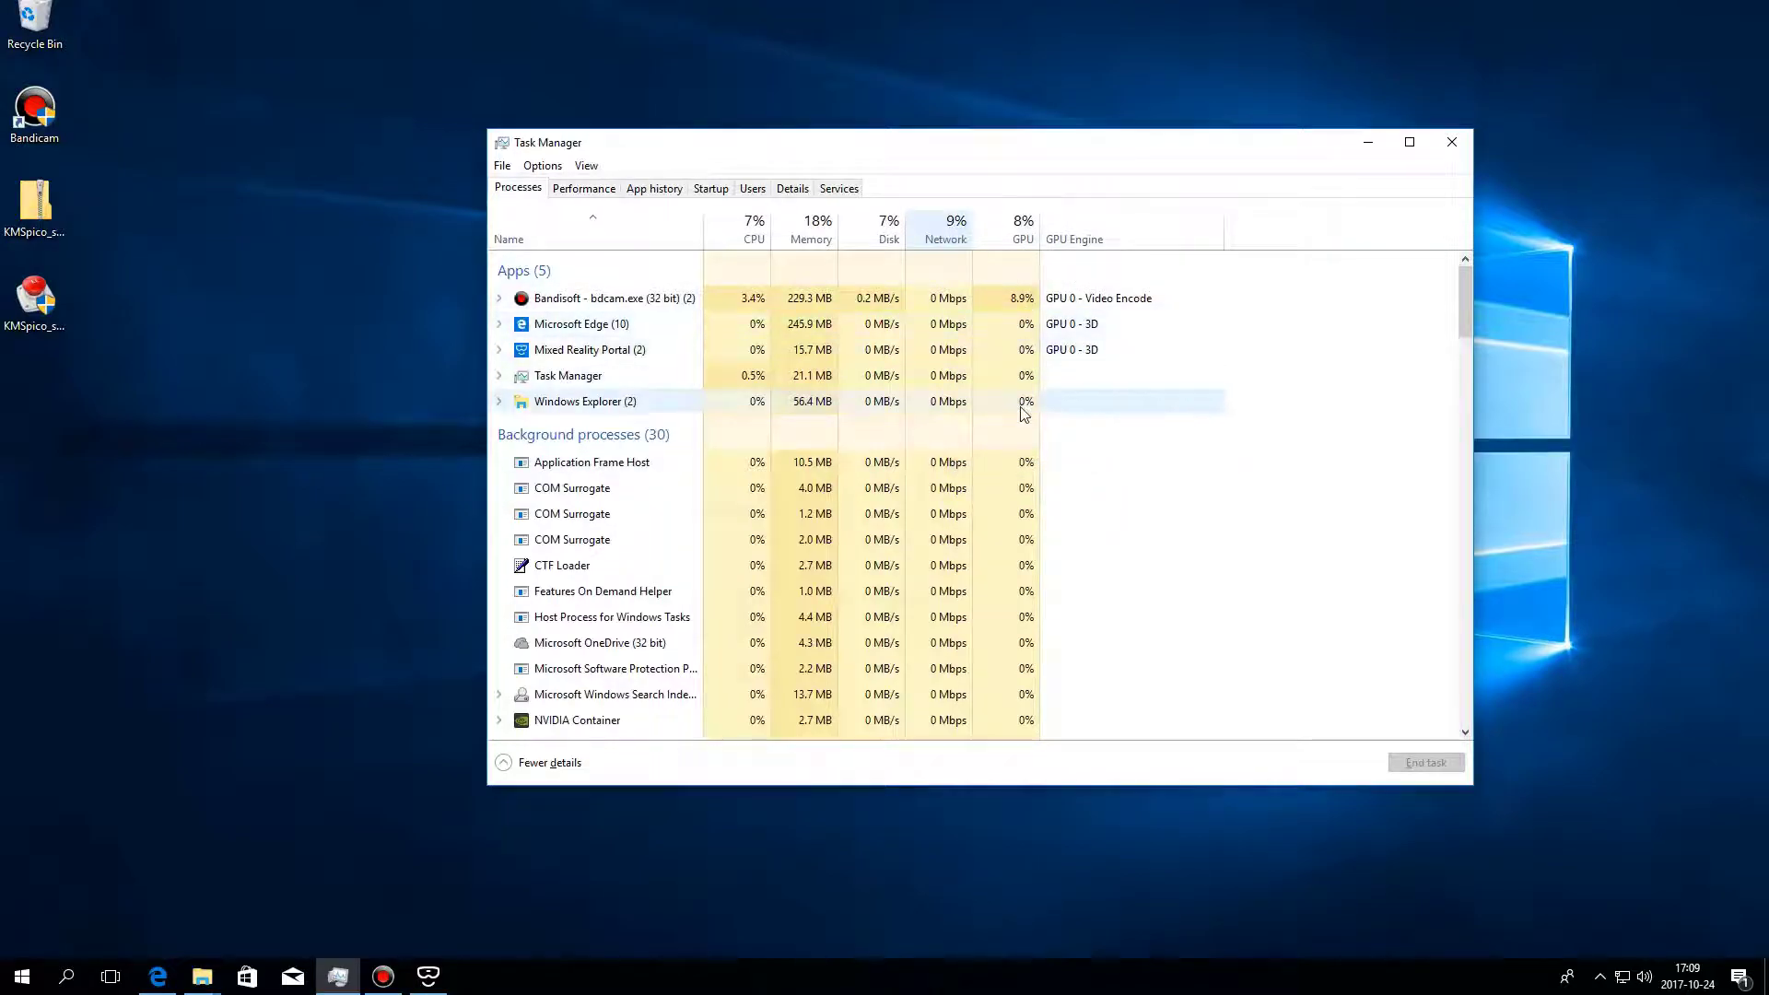
{"action": "left_click", "coordinate": [1089, 238]}
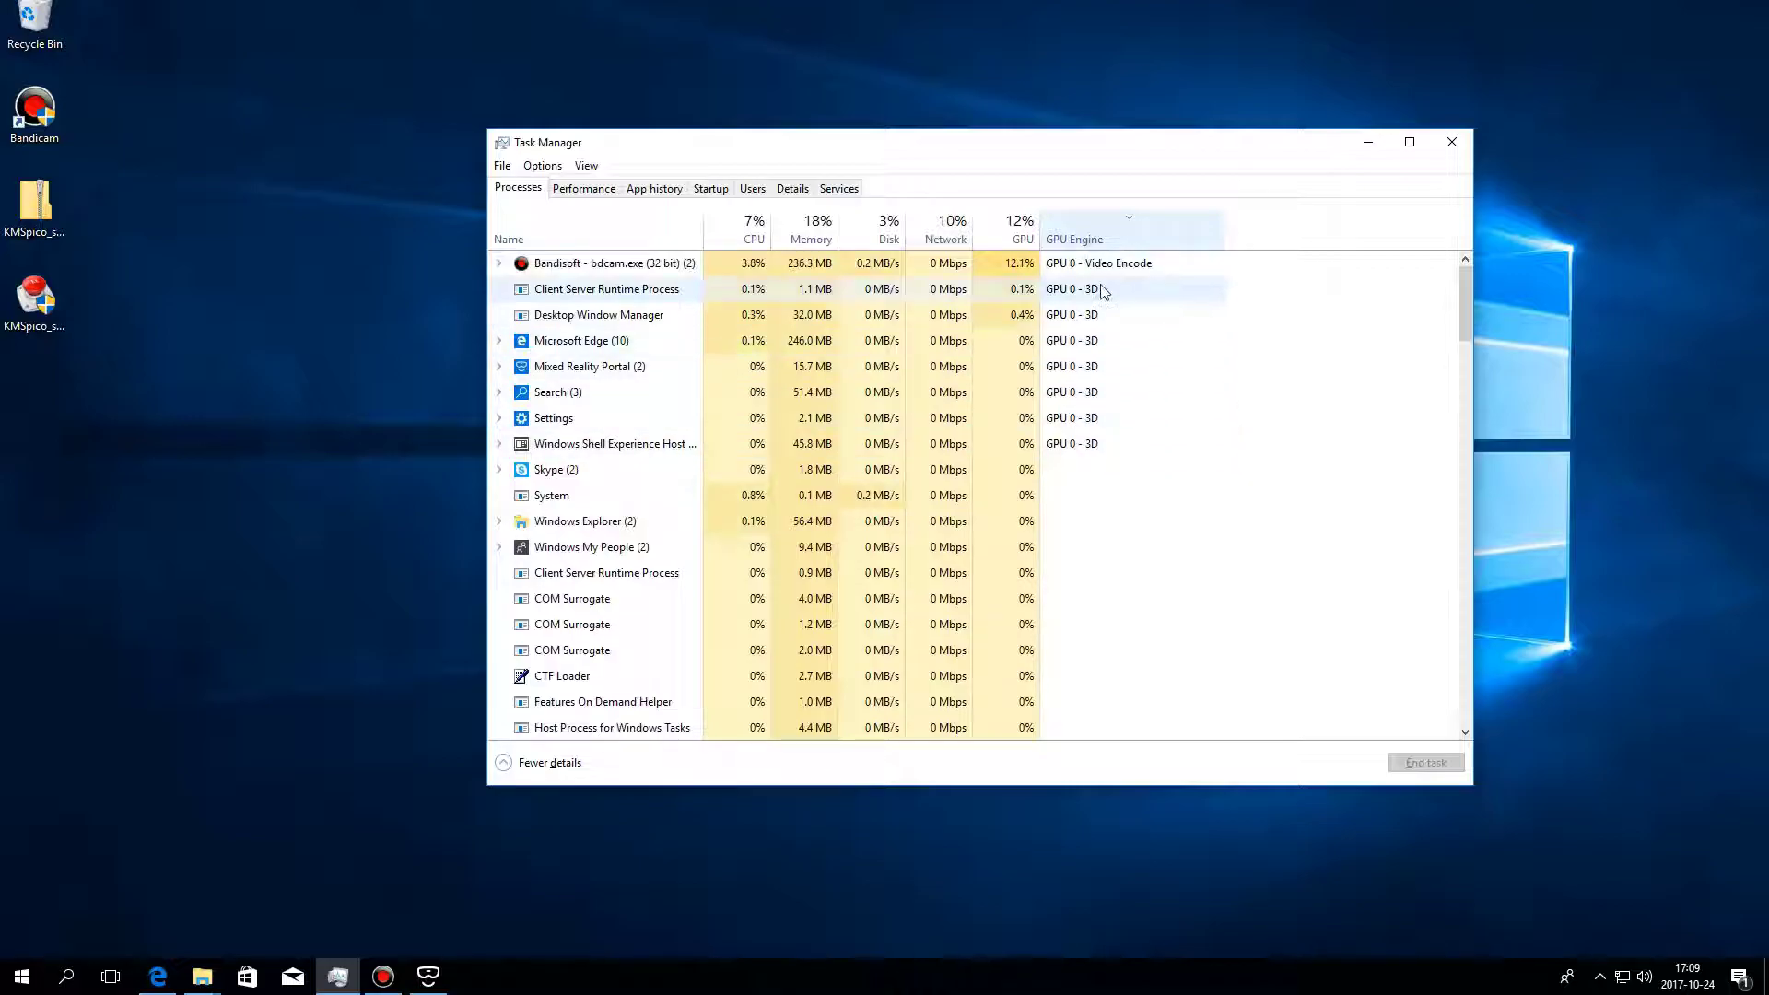
{"action": "left_click", "coordinate": [1016, 238]}
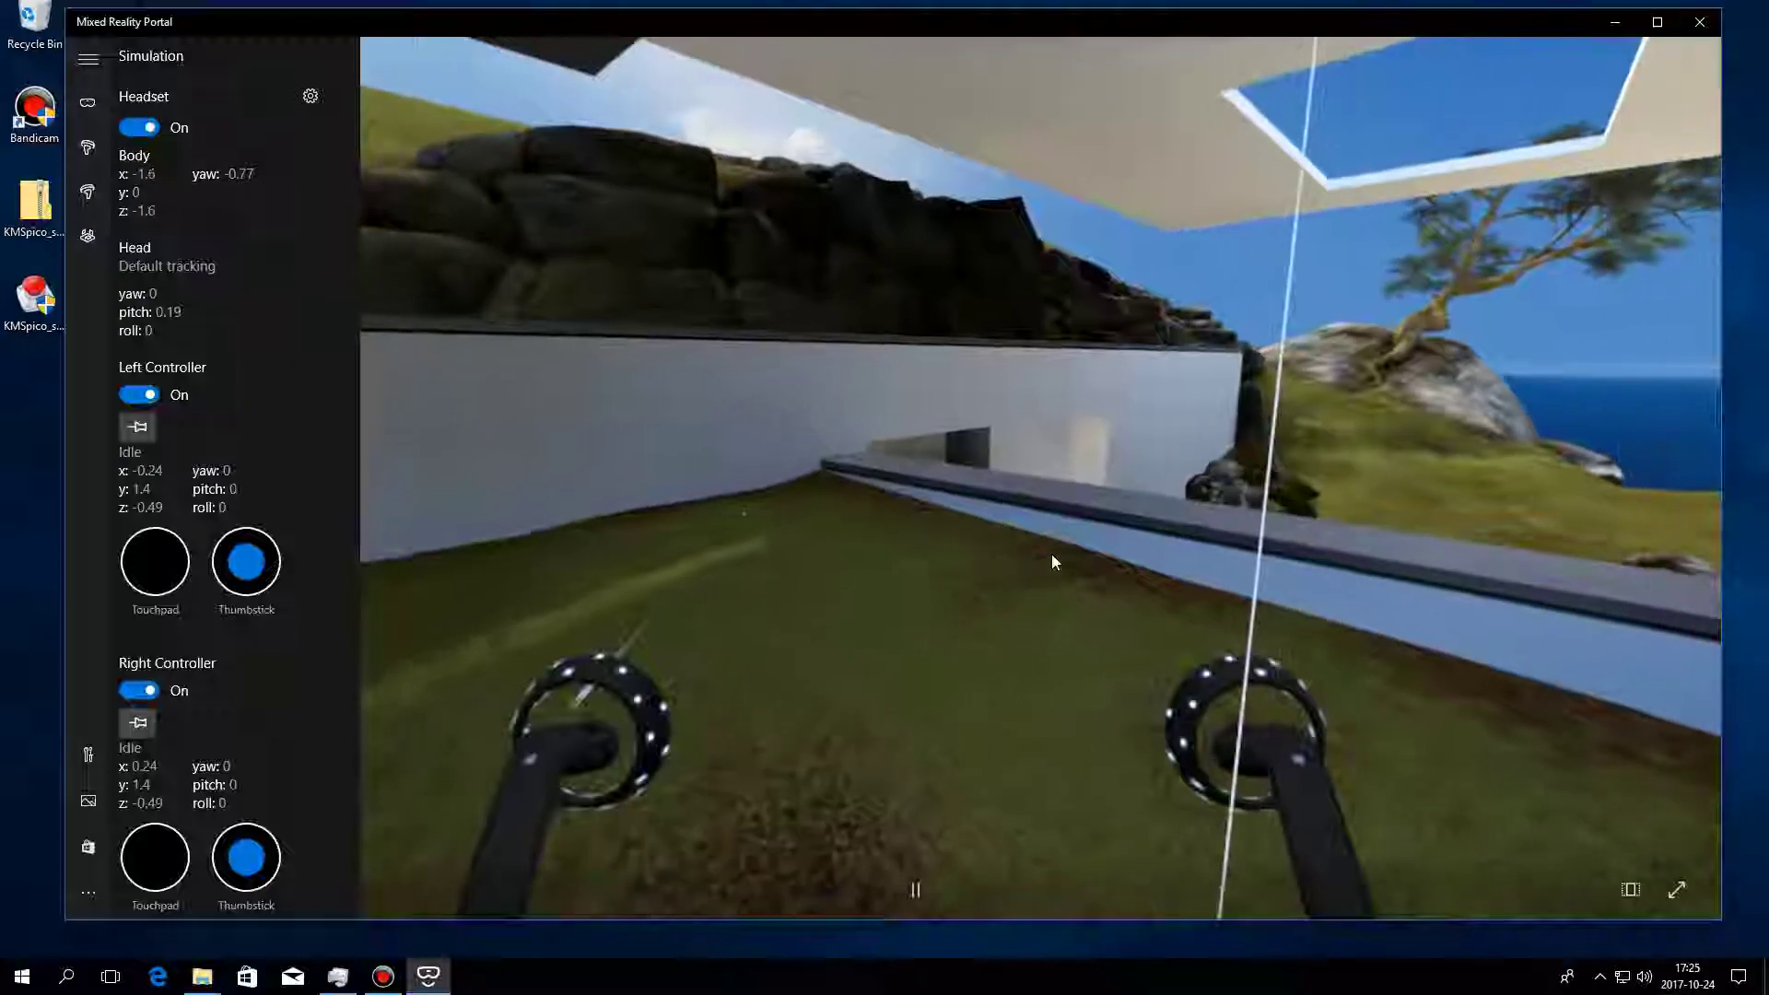
{"action": "key", "text": "w"}
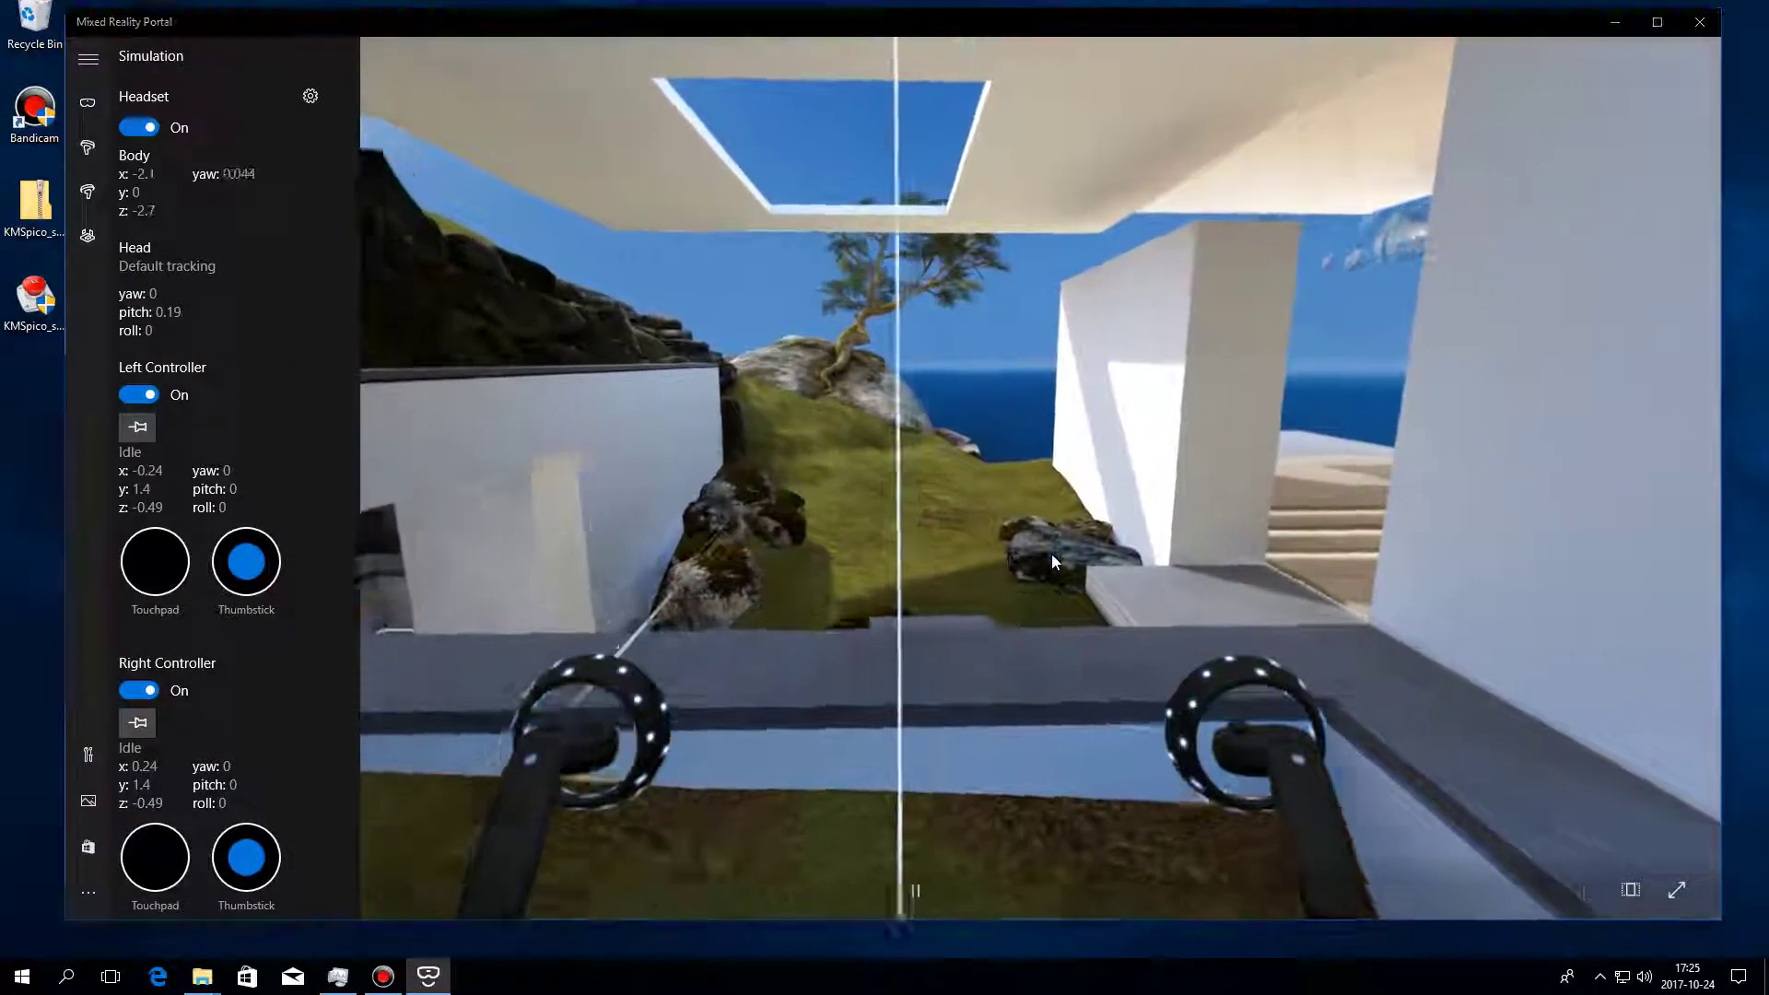